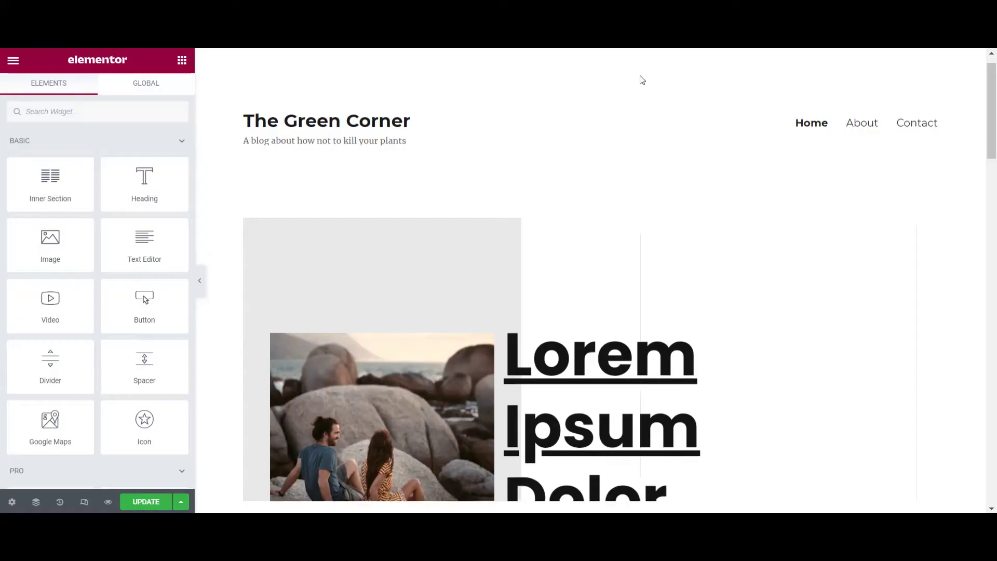
Step: Rewrite the hero heading as 'The', 'Green', 'Corner' on three separate lines
{"action": "scroll", "coordinate": [641, 78], "scroll_direction": "down", "scroll_amount": 2}
{"action": "left_click_drag", "start_coordinate": [667, 410], "coordinate": [537, 239]}
{"action": "type", "text": "The<br>"}
{"action": "key", "text": "Return"}
{"action": "type", "text": "Green"}
{"action": "key", "text": "Return"}
{"action": "type", "text": "Corner"}
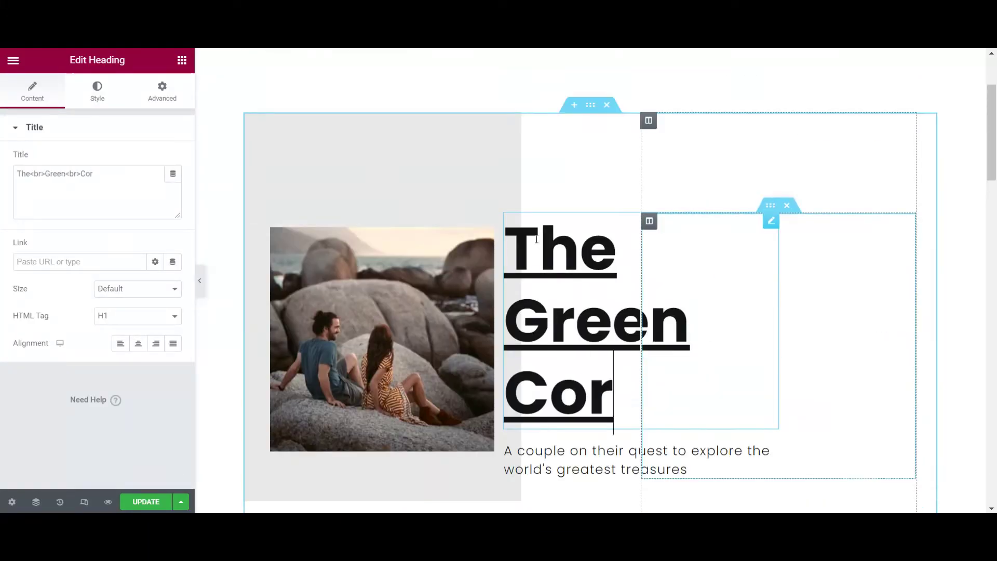
Step: Replace the couple photo with the dark monstera leaf image from the media library
{"action": "left_click", "coordinate": [380, 301]}
{"action": "left_click", "coordinate": [107, 231]}
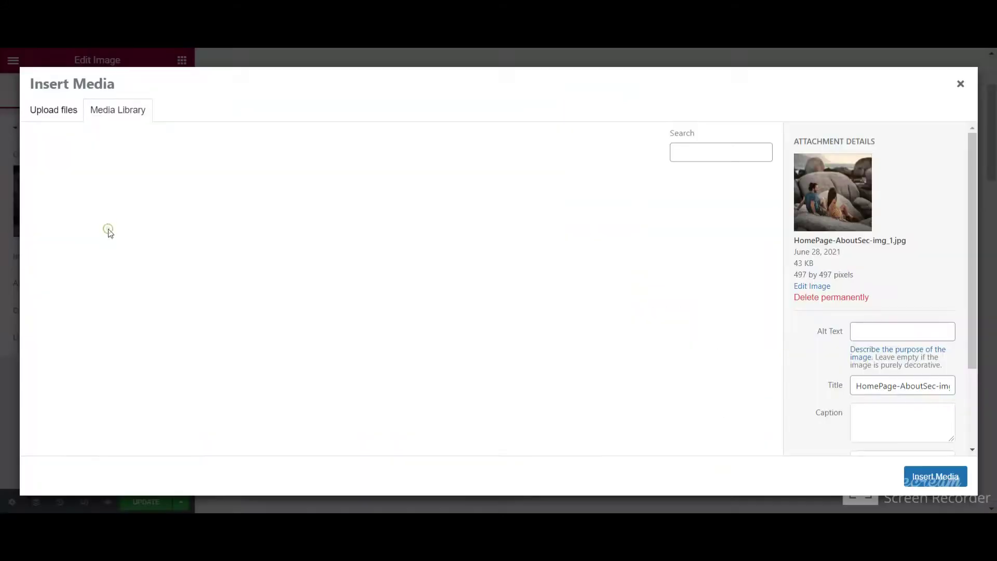
{"action": "left_click", "coordinate": [626, 311]}
{"action": "left_click", "coordinate": [935, 477]}
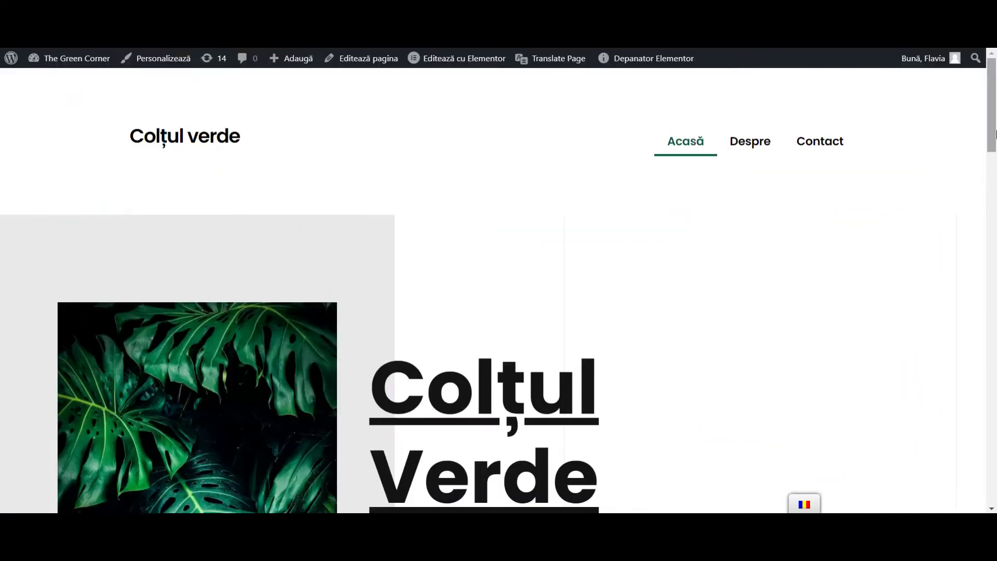
Step: Switch the live page's language back to English
{"action": "mouse_move", "coordinate": [994, 134]}
{"action": "left_mouse_down"}
{"action": "mouse_move", "coordinate": [994, 177]}
{"action": "mouse_move", "coordinate": [993, 121]}
{"action": "left_mouse_up"}
{"action": "left_click", "coordinate": [805, 504]}
{"action": "left_click", "coordinate": [804, 483]}
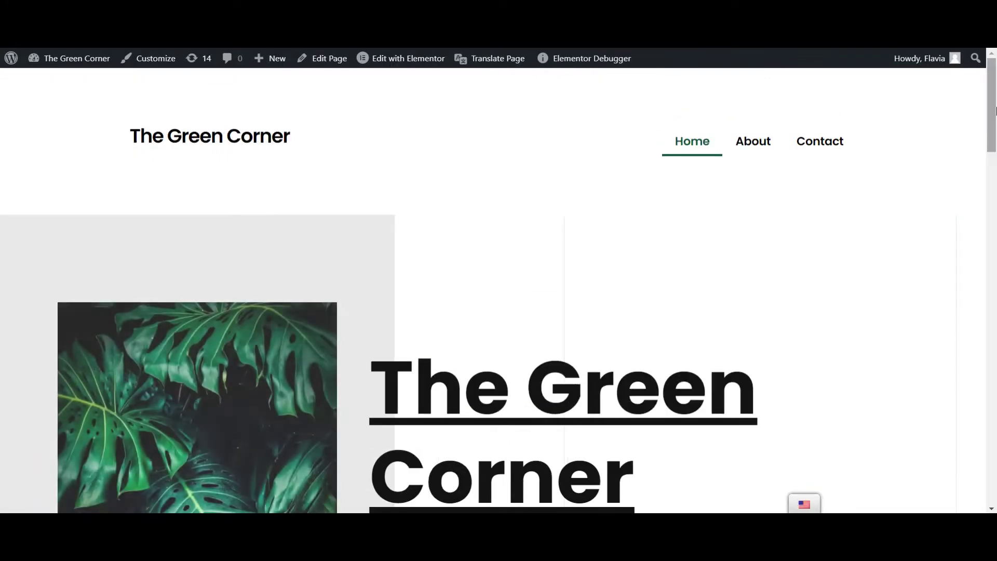
Step: Scroll down through the live Green Corner homepage to review it
{"action": "scroll", "coordinate": [995, 121], "scroll_direction": "down", "scroll_amount": 1}
{"action": "mouse_move", "coordinate": [994, 121]}
{"action": "left_mouse_down"}
{"action": "mouse_move", "coordinate": [994, 150]}
{"action": "mouse_move", "coordinate": [994, 110]}
{"action": "left_mouse_up"}
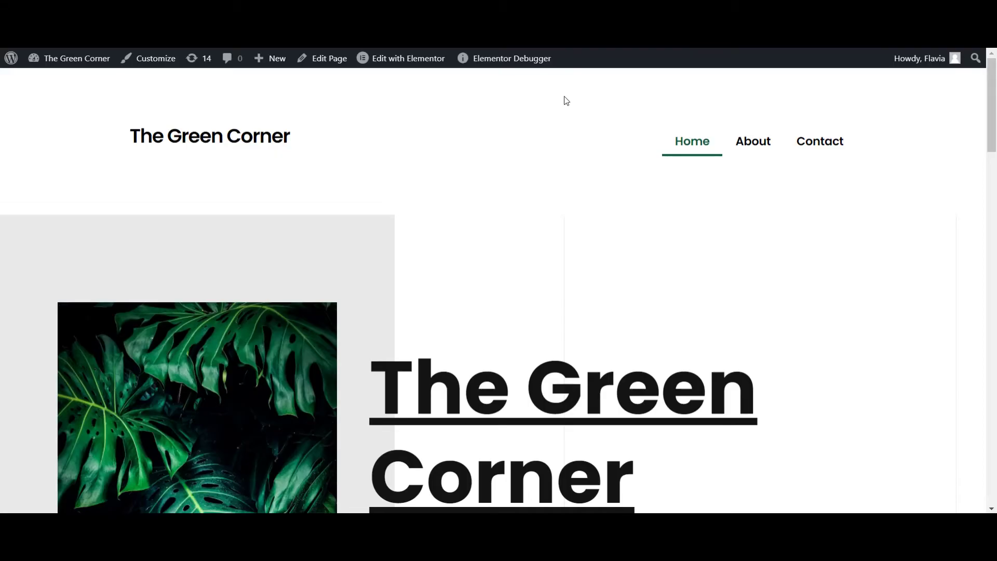
{"action": "scroll", "coordinate": [564, 98], "scroll_direction": "down", "scroll_amount": 12}
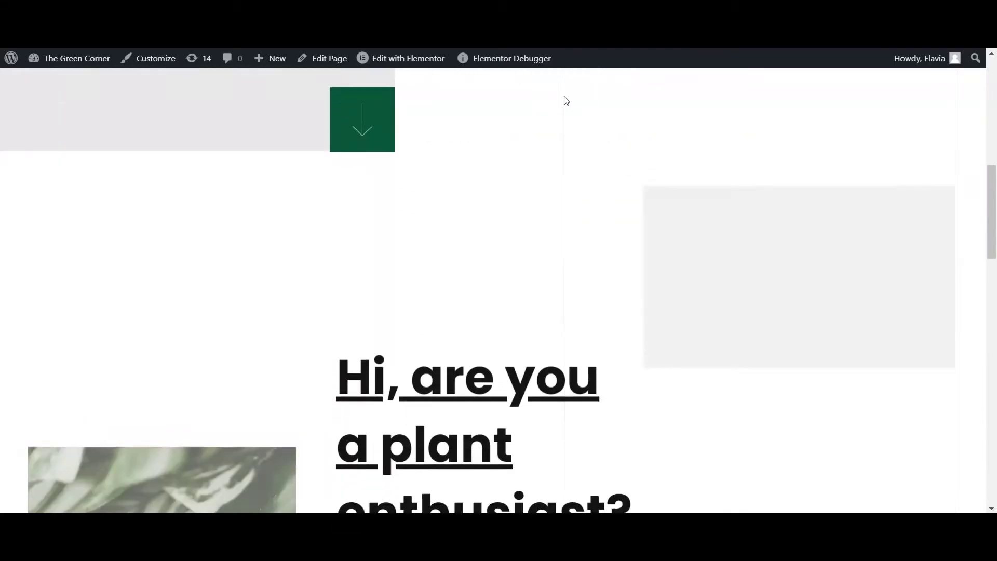
{"action": "scroll", "coordinate": [565, 97], "scroll_direction": "down", "scroll_amount": 12}
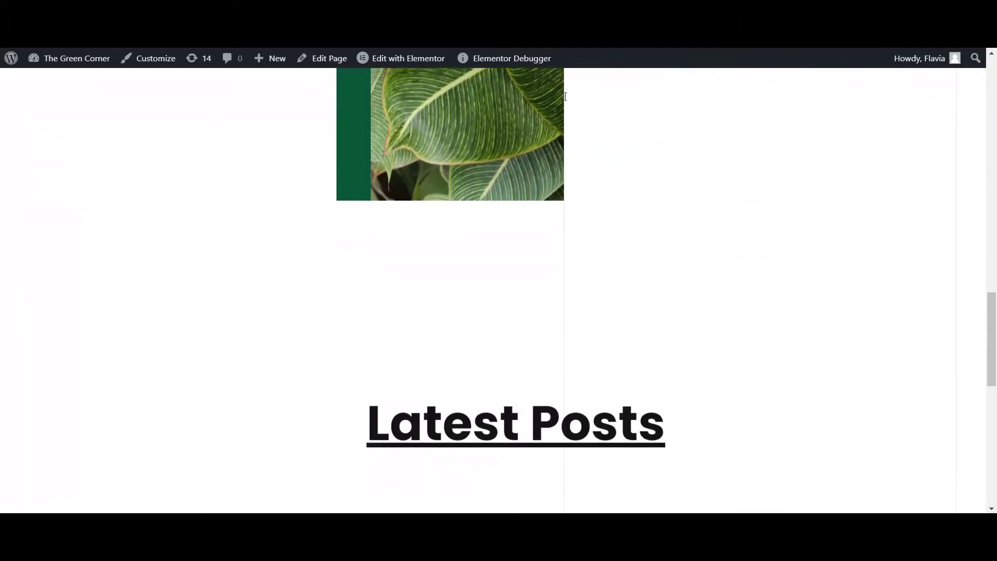
{"action": "scroll", "coordinate": [564, 95], "scroll_direction": "down", "scroll_amount": 6}
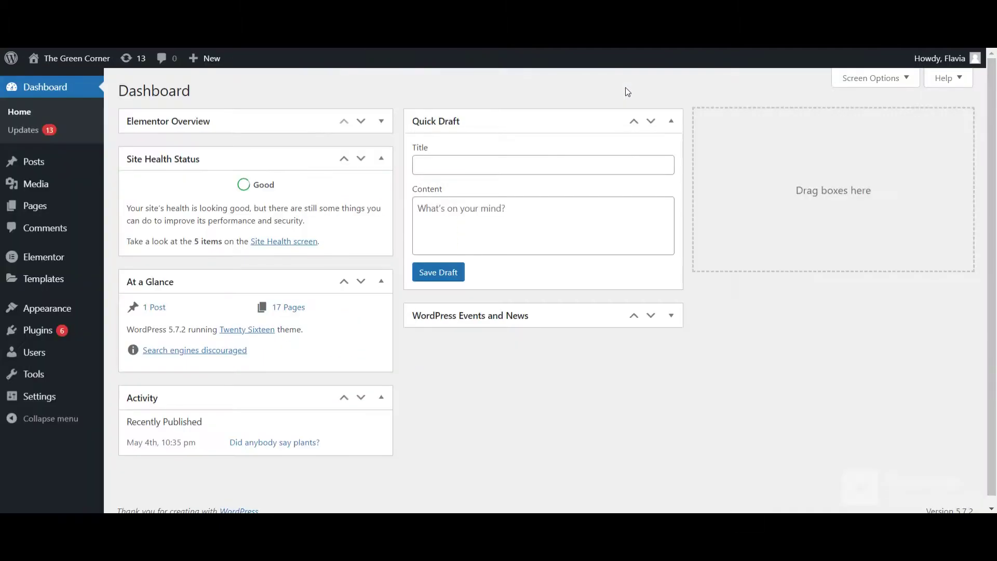
Step: Search Add New Plugins for 'translatepress', then install and activate TranslatePress
{"action": "mouse_move", "coordinate": [38, 329]}
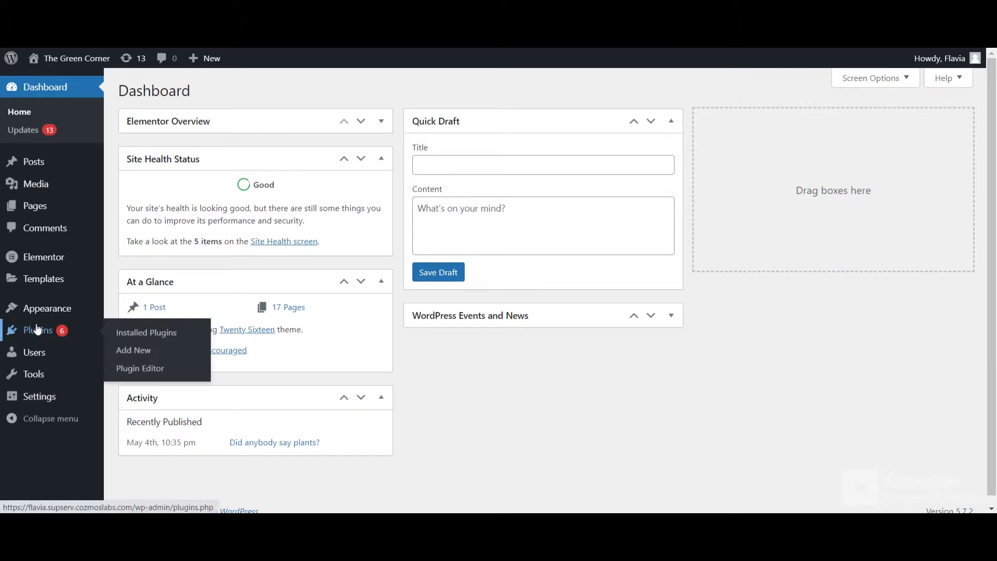
{"action": "left_click", "coordinate": [135, 351]}
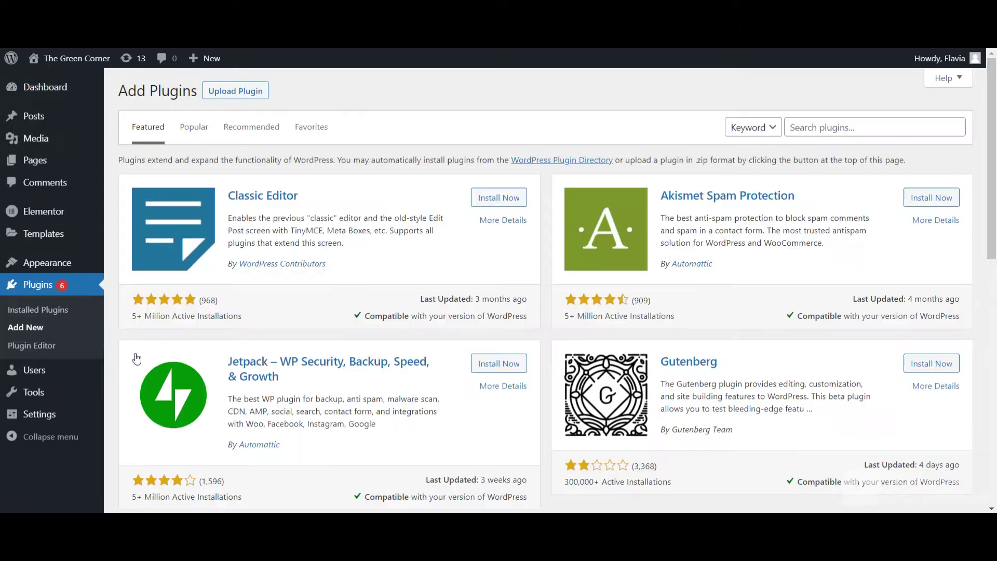
{"action": "left_click", "coordinate": [813, 128]}
{"action": "type", "text": "translatepress"}
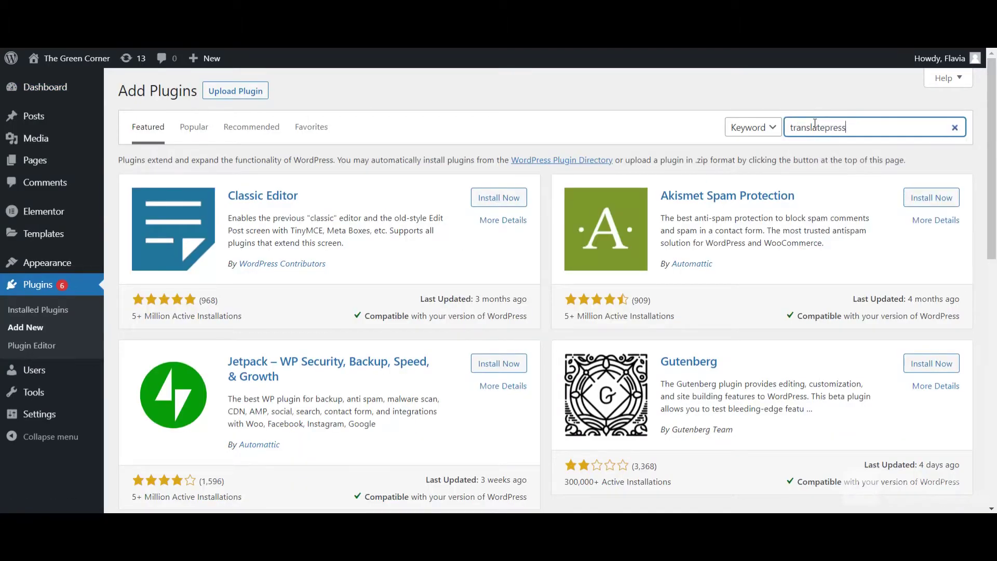
{"action": "left_click", "coordinate": [517, 202]}
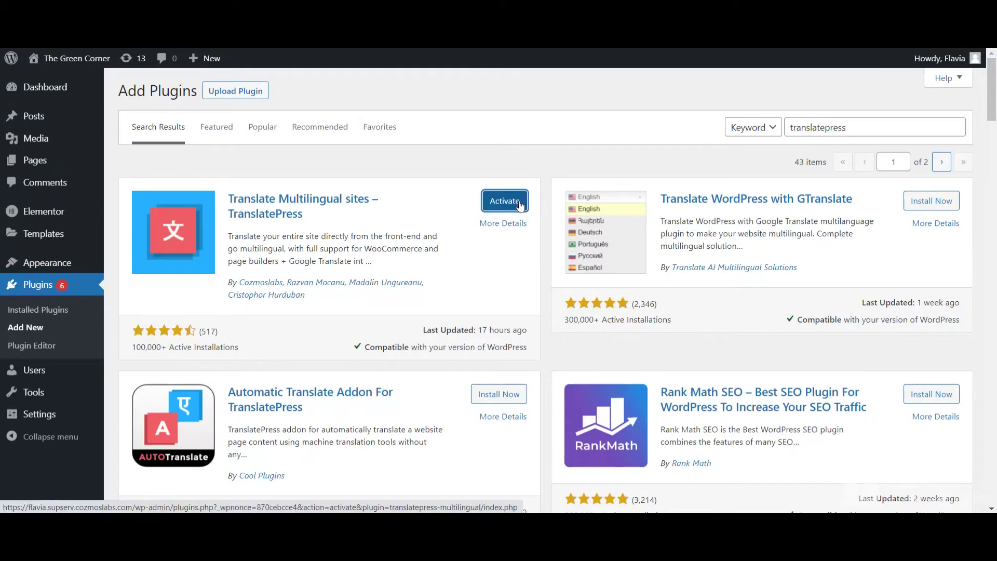
{"action": "left_click", "coordinate": [519, 206]}
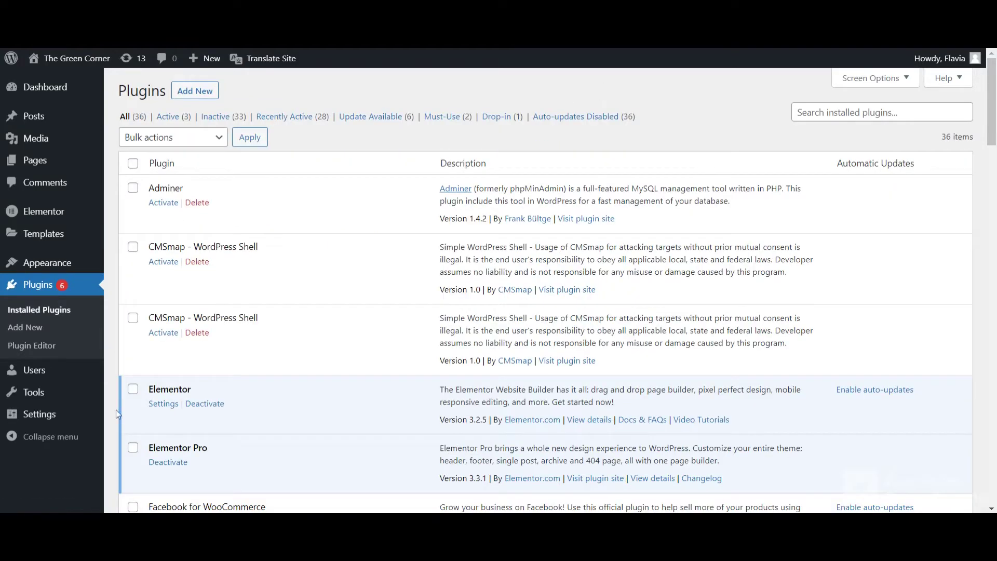
Step: Keep English (United States) as the default language and add Romanian as a second language
{"action": "mouse_move", "coordinate": [42, 414]}
{"action": "left_click", "coordinate": [153, 478]}
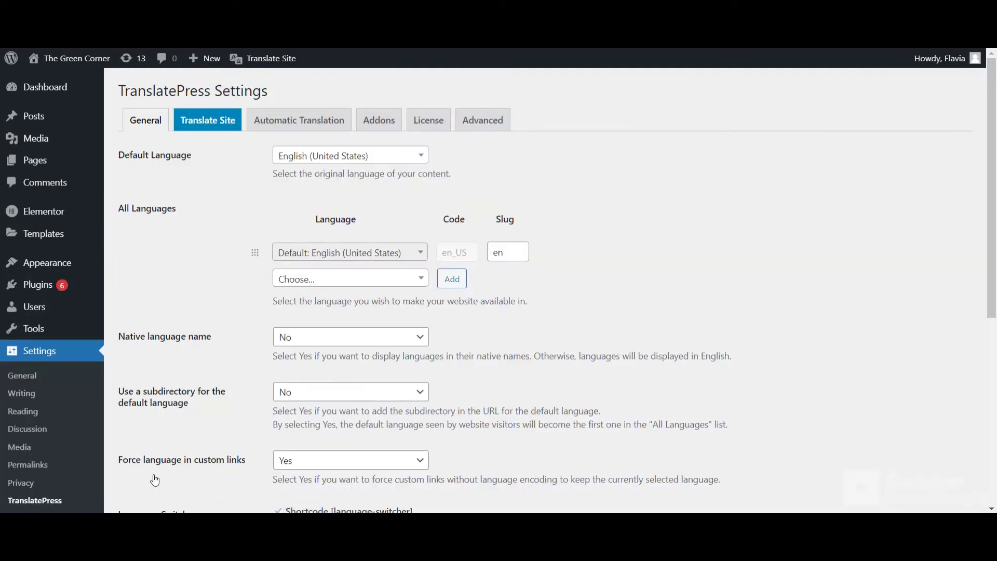
{"action": "left_click", "coordinate": [353, 158]}
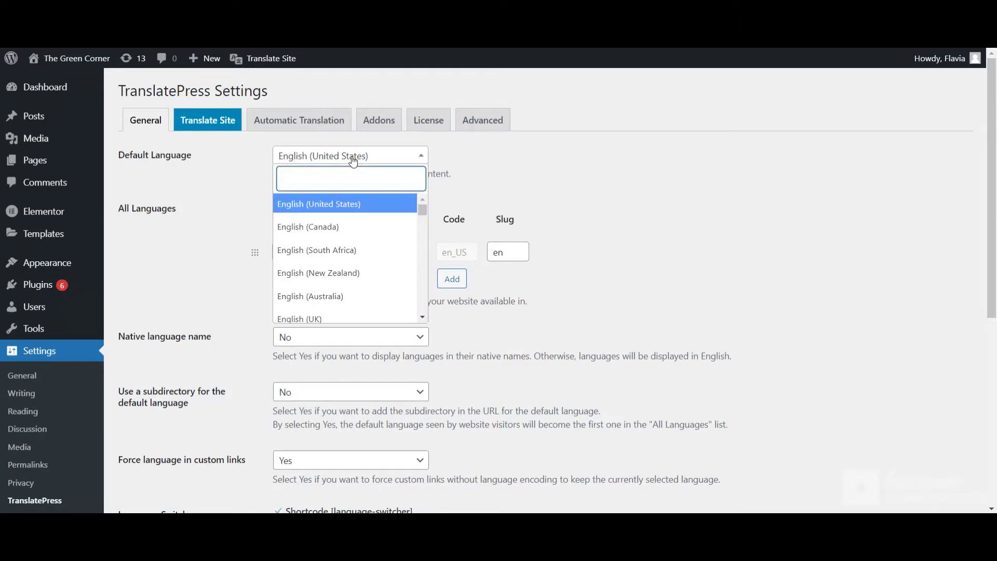
{"action": "left_click", "coordinate": [353, 208]}
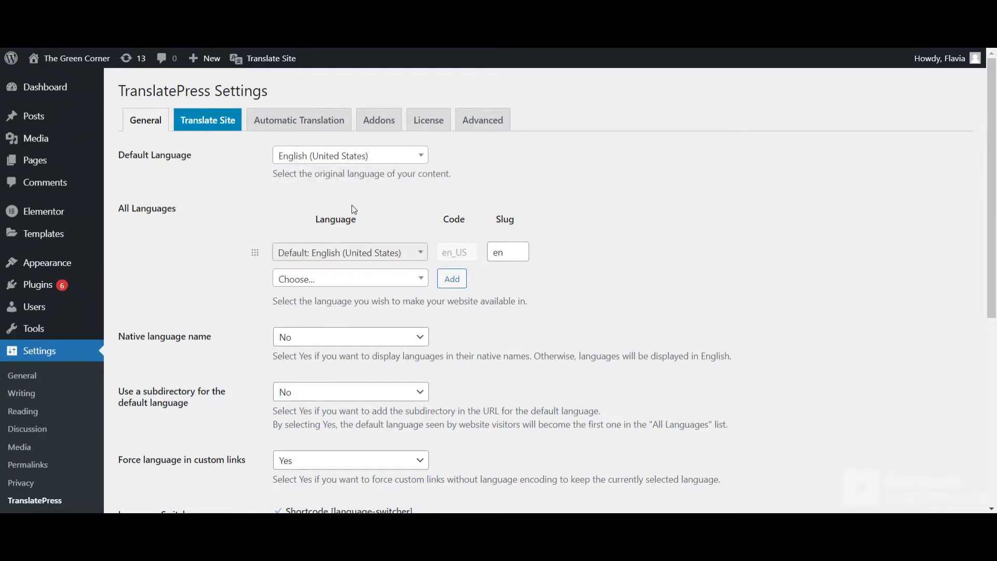
{"action": "left_click", "coordinate": [353, 280]}
{"action": "type", "text": "roma"}
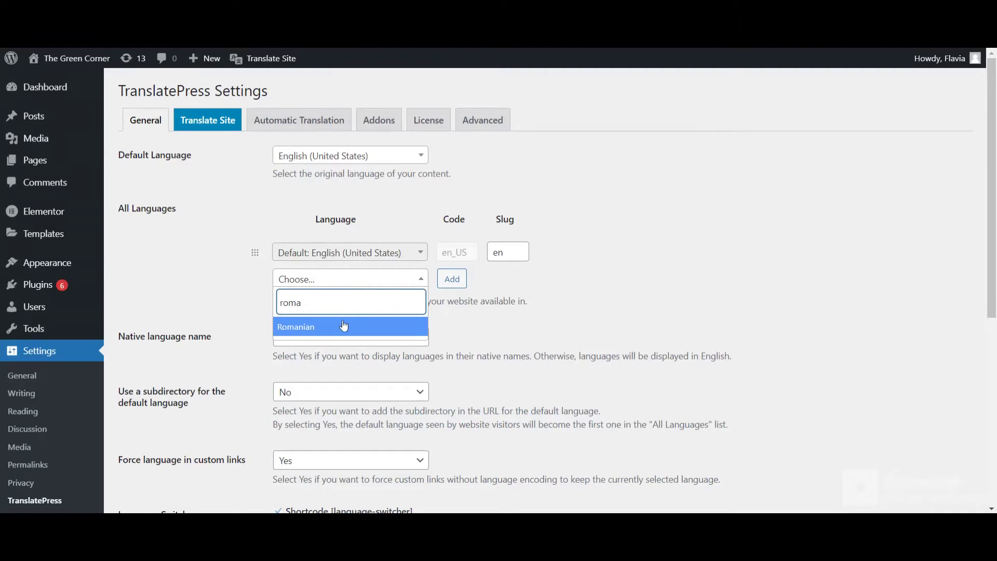
{"action": "left_click", "coordinate": [344, 326]}
{"action": "left_click", "coordinate": [450, 280]}
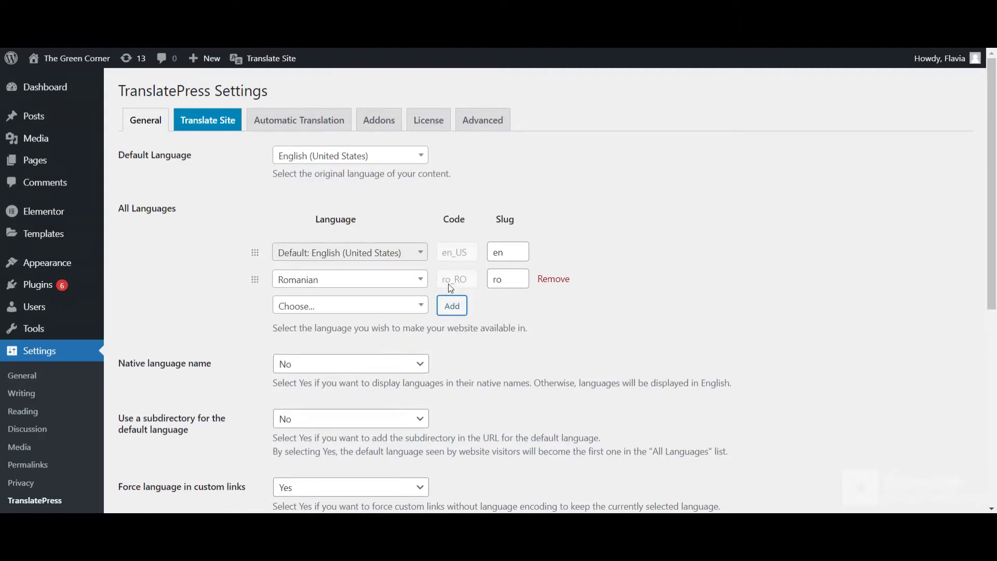
Step: Set the floating language switcher to Only Flags, Light, Bottom Right and save
{"action": "scroll", "coordinate": [519, 333], "scroll_direction": "down", "scroll_amount": 1}
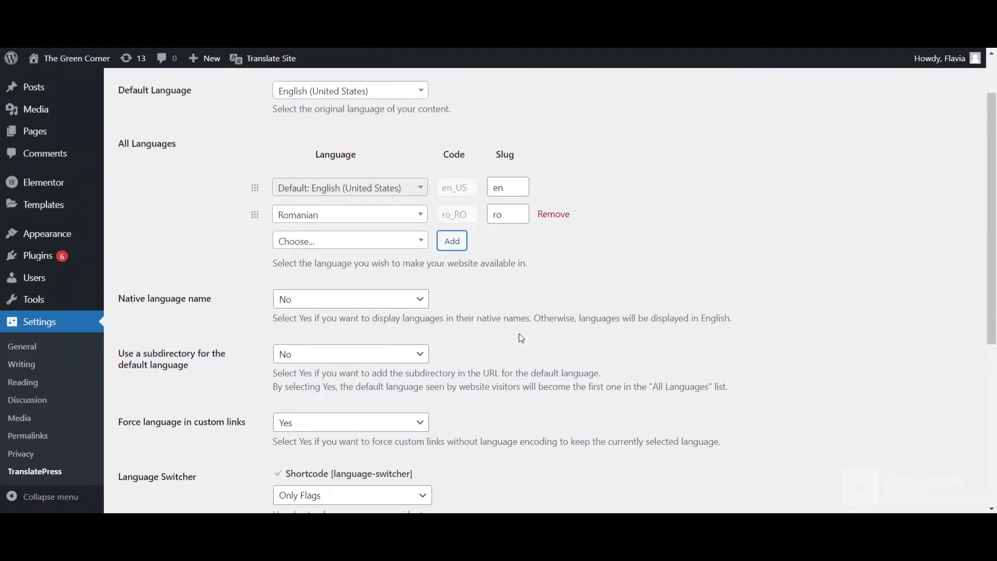
{"action": "scroll", "coordinate": [521, 338], "scroll_direction": "down", "scroll_amount": 1}
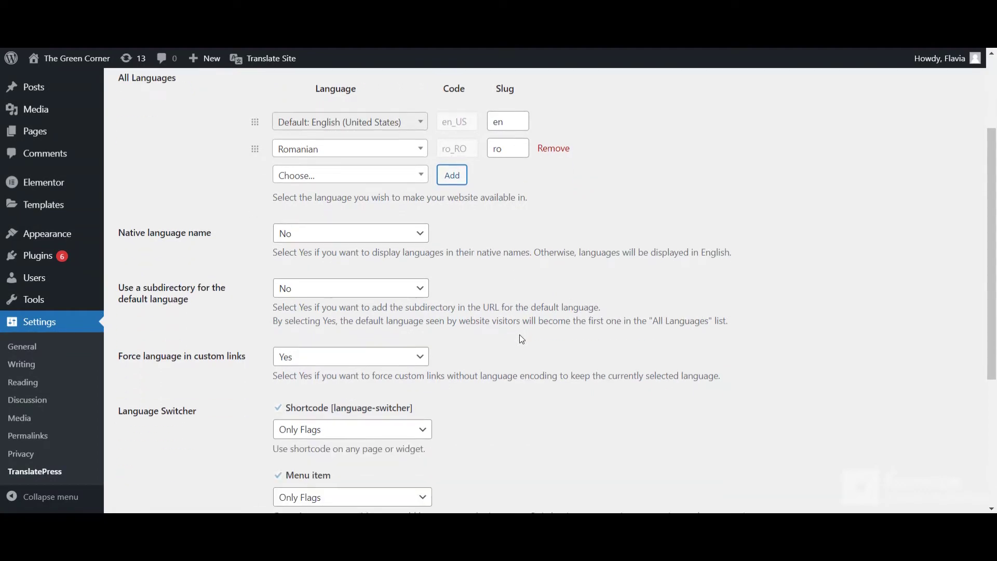
{"action": "scroll", "coordinate": [522, 339], "scroll_direction": "down", "scroll_amount": 1}
{"action": "scroll", "coordinate": [523, 339], "scroll_direction": "down", "scroll_amount": 2}
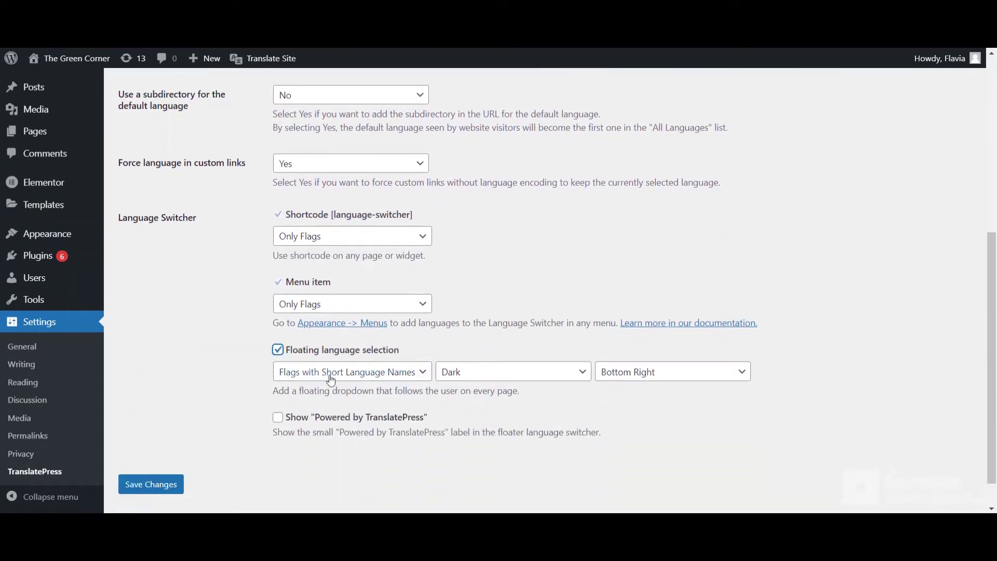
{"action": "left_click", "coordinate": [426, 374]}
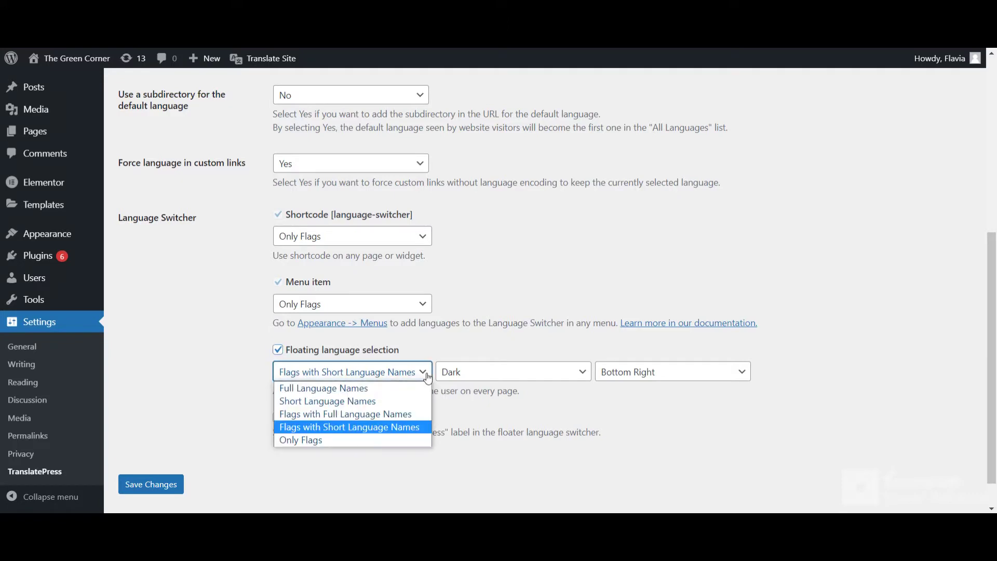
{"action": "left_click", "coordinate": [380, 439]}
{"action": "left_click", "coordinate": [476, 372]}
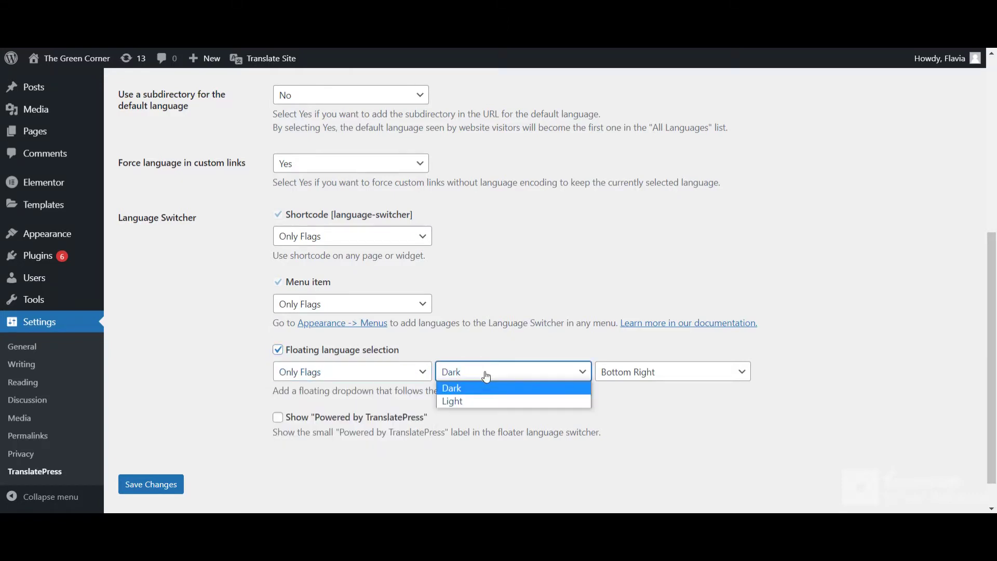
{"action": "left_click", "coordinate": [478, 402]}
{"action": "left_click", "coordinate": [646, 382]}
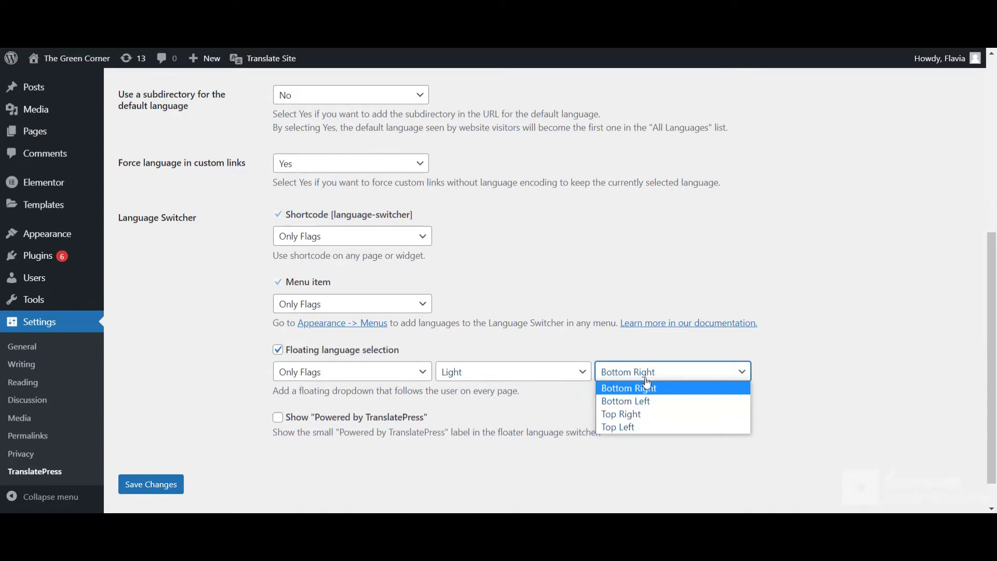
{"action": "left_click", "coordinate": [655, 393]}
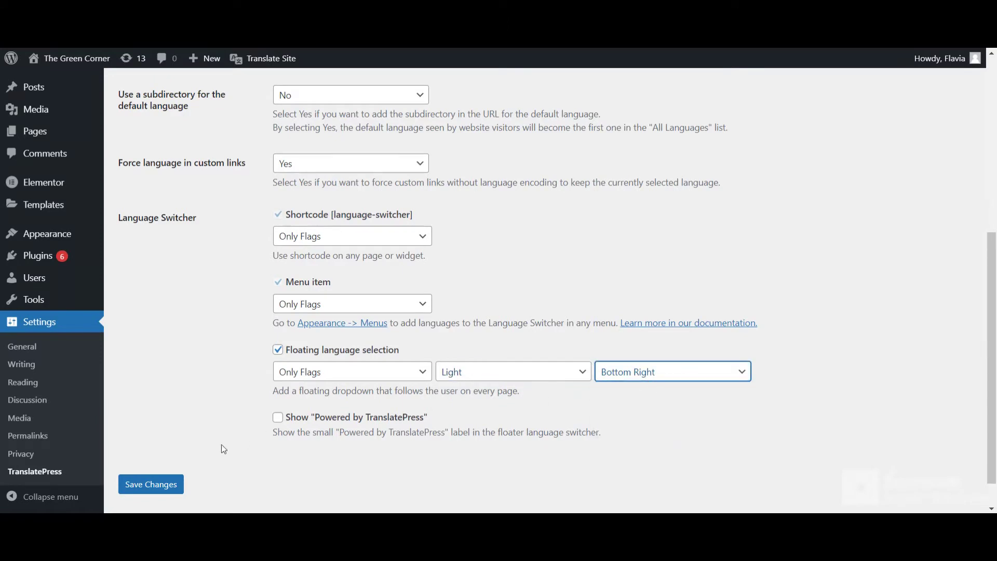
{"action": "left_click", "coordinate": [155, 480]}
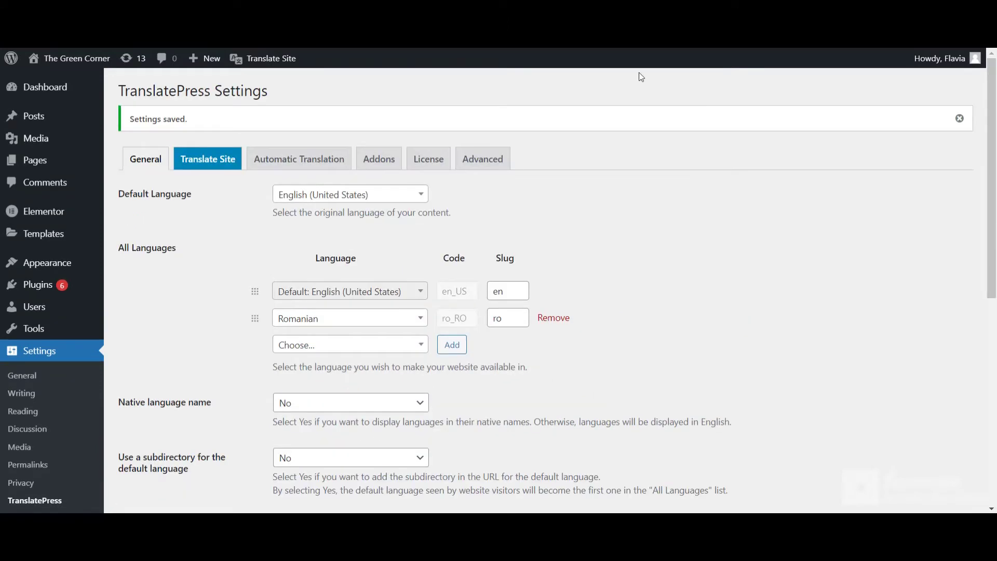
Step: Set Enable Automatic Translation to Yes, choose Google Translate v2 over DeepL, and save
{"action": "left_click", "coordinate": [323, 159]}
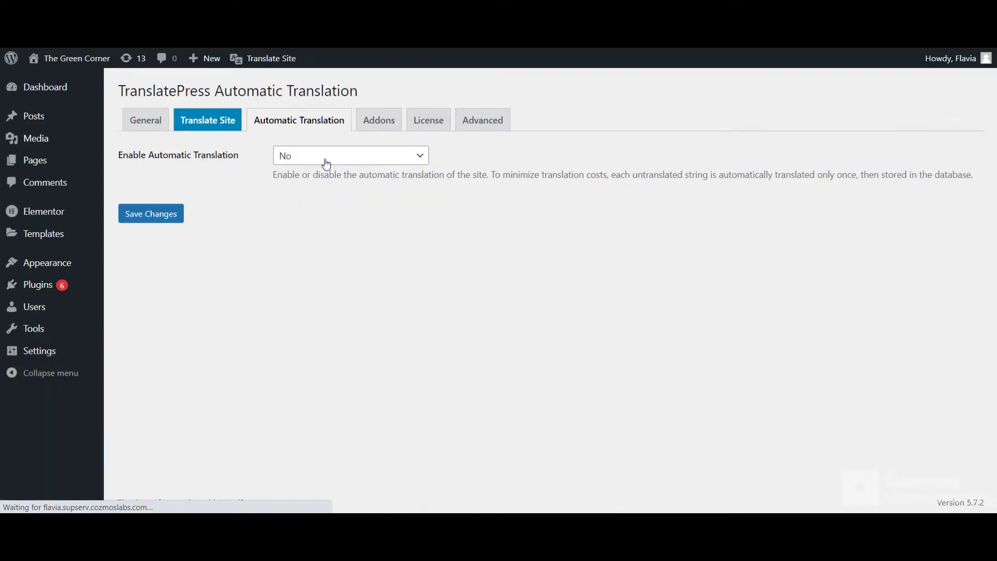
{"action": "left_click", "coordinate": [330, 160]}
{"action": "left_click", "coordinate": [328, 186]}
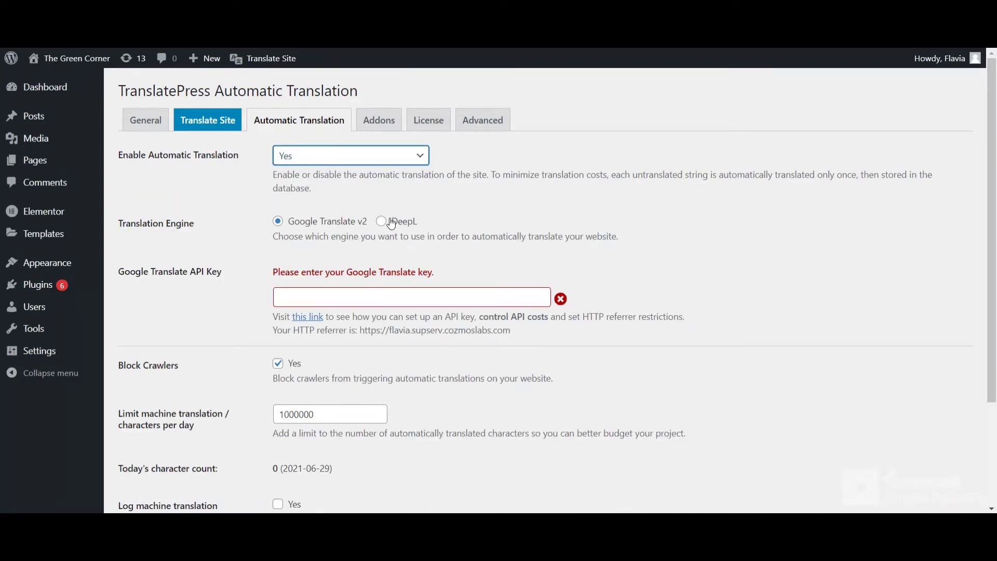
{"action": "left_click", "coordinate": [382, 222]}
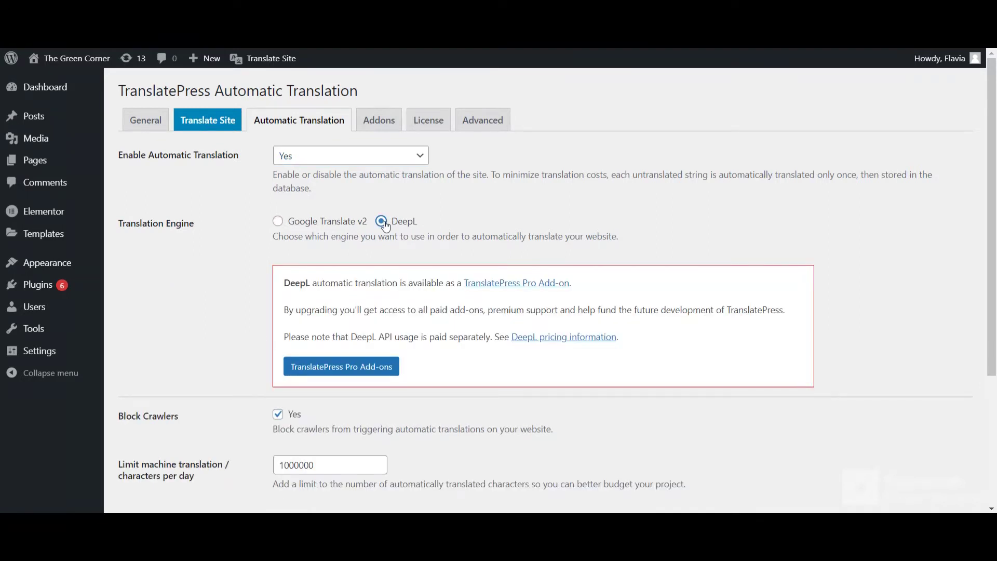
{"action": "left_click", "coordinate": [278, 221]}
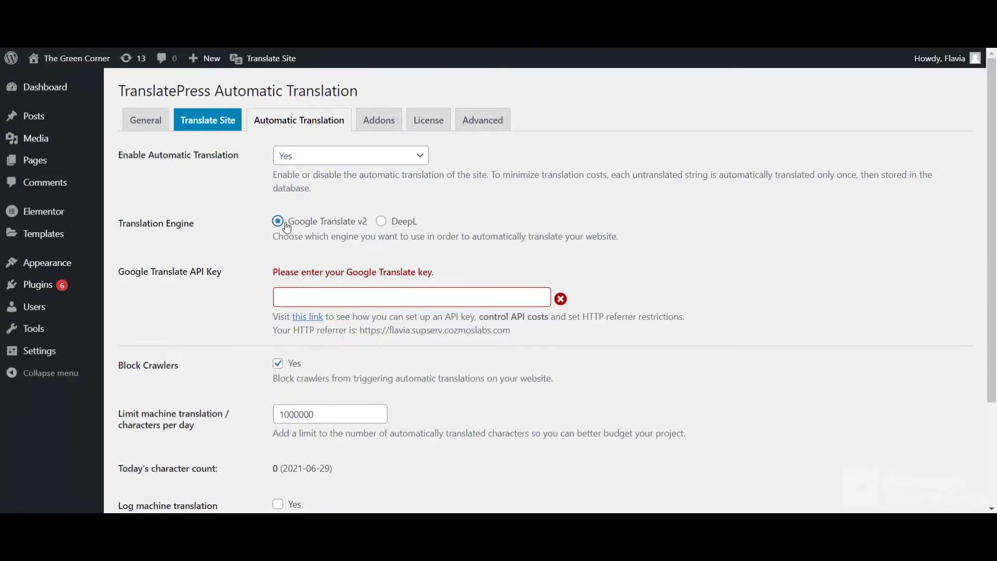
{"action": "scroll", "coordinate": [289, 229], "scroll_direction": "down", "scroll_amount": 3}
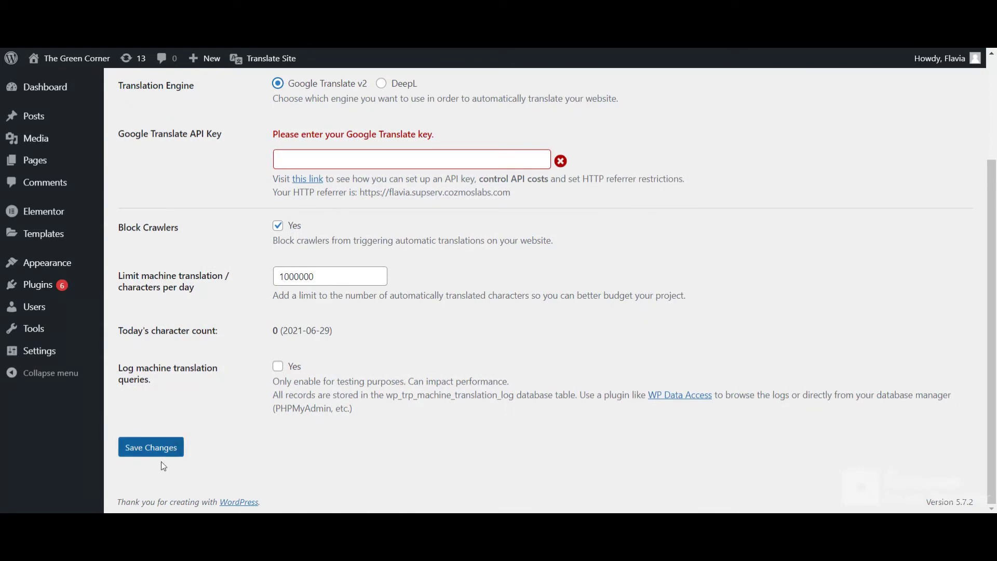
{"action": "left_click", "coordinate": [163, 458]}
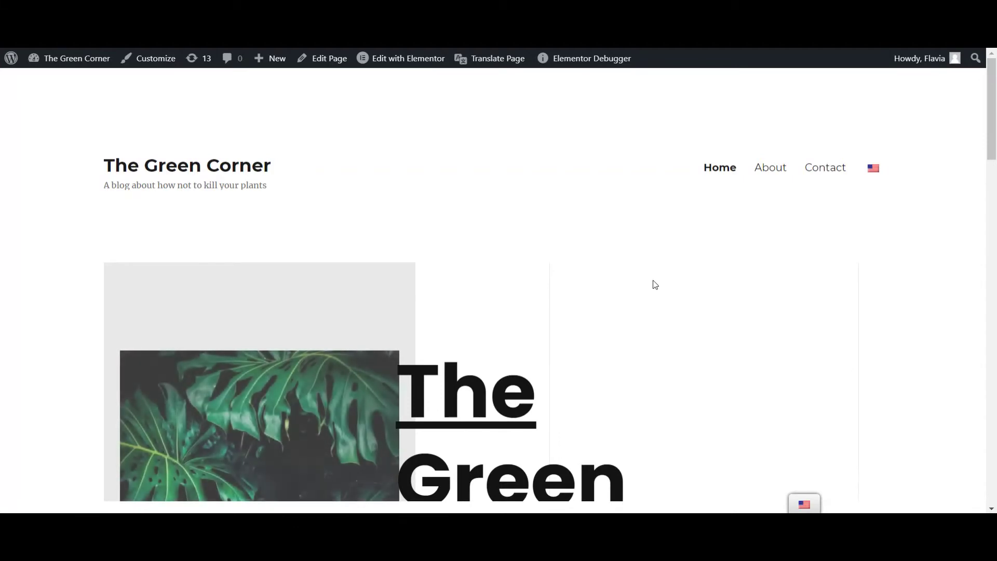
Step: Scroll the live home page and open it in the translation editor
{"action": "scroll", "coordinate": [677, 287], "scroll_direction": "down", "scroll_amount": 3}
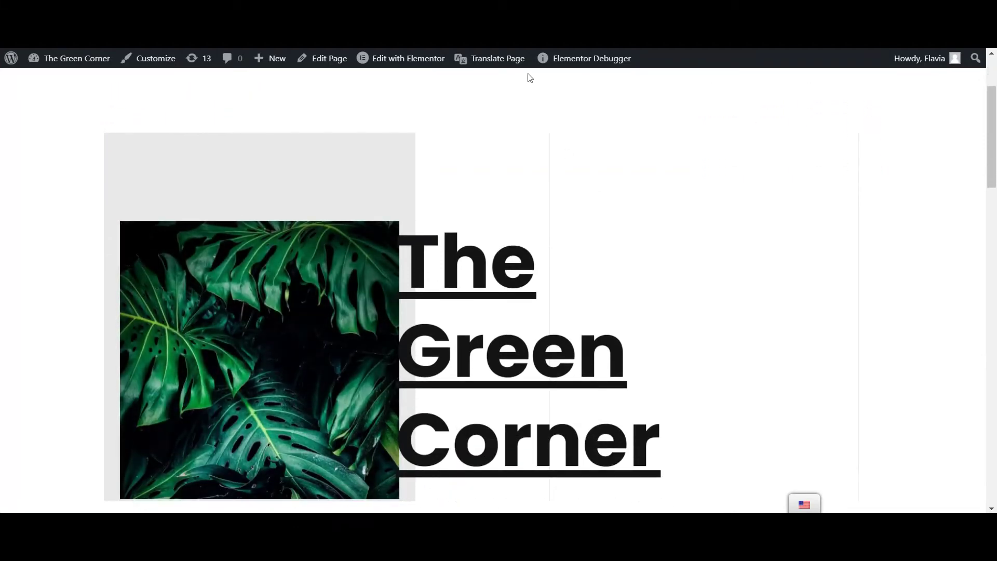
{"action": "left_click", "coordinate": [515, 60]}
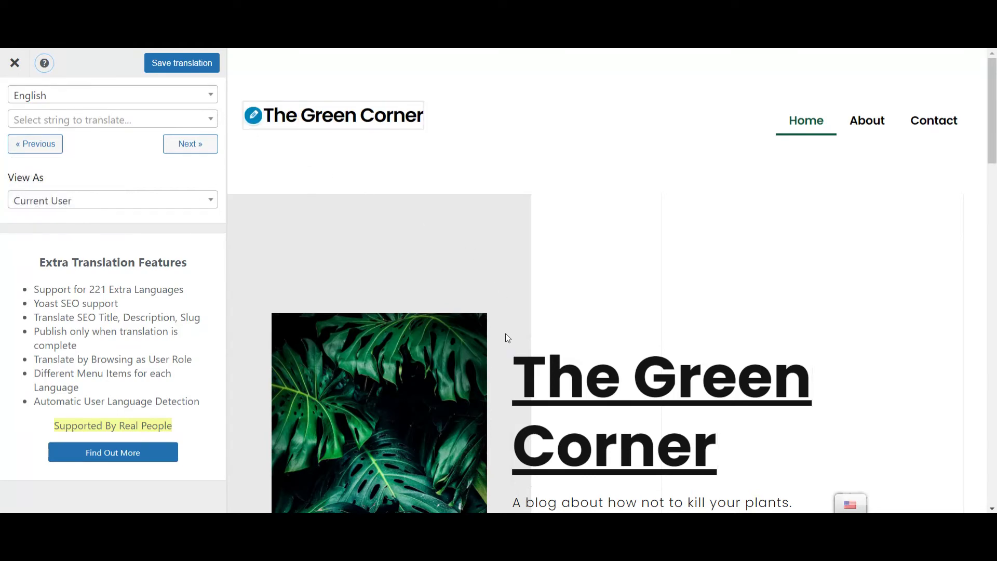
Step: Select 'The Green Corner' heading for Romanian translation
{"action": "left_click", "coordinate": [502, 361]}
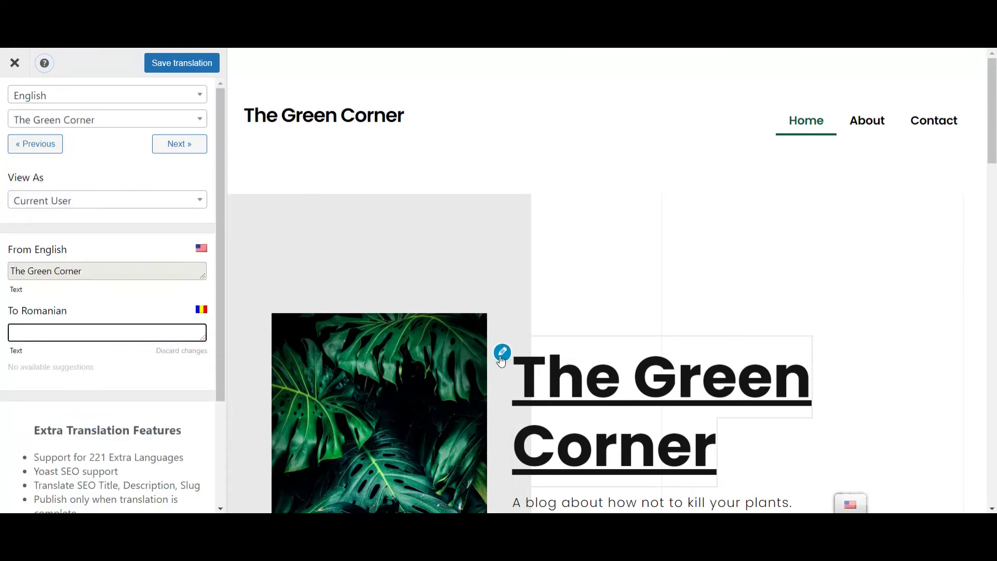
Step: Save 'Coltul verde' as the heading's Romanian translation
{"action": "type", "text": "Coltul verde"}
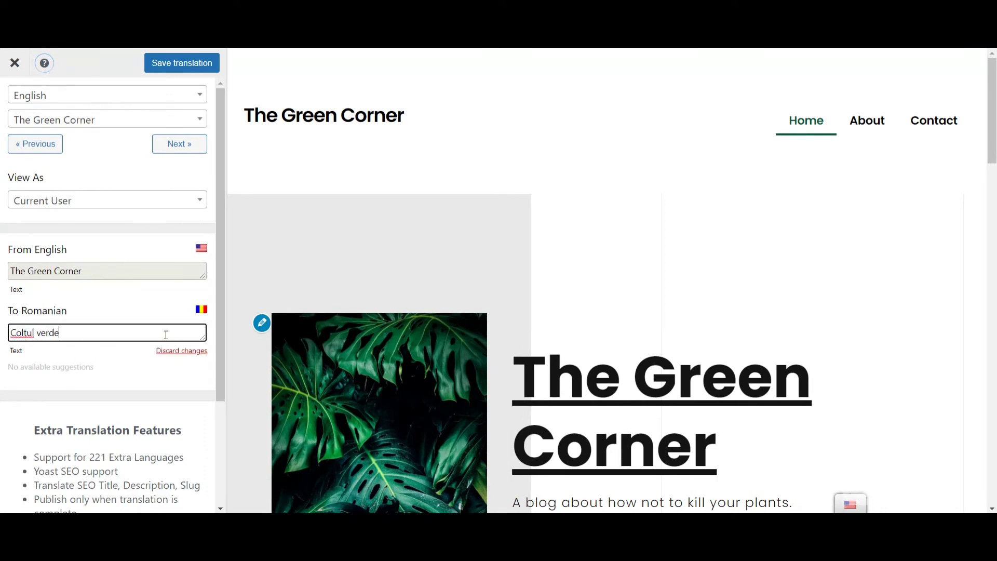
{"action": "left_click", "coordinate": [177, 67]}
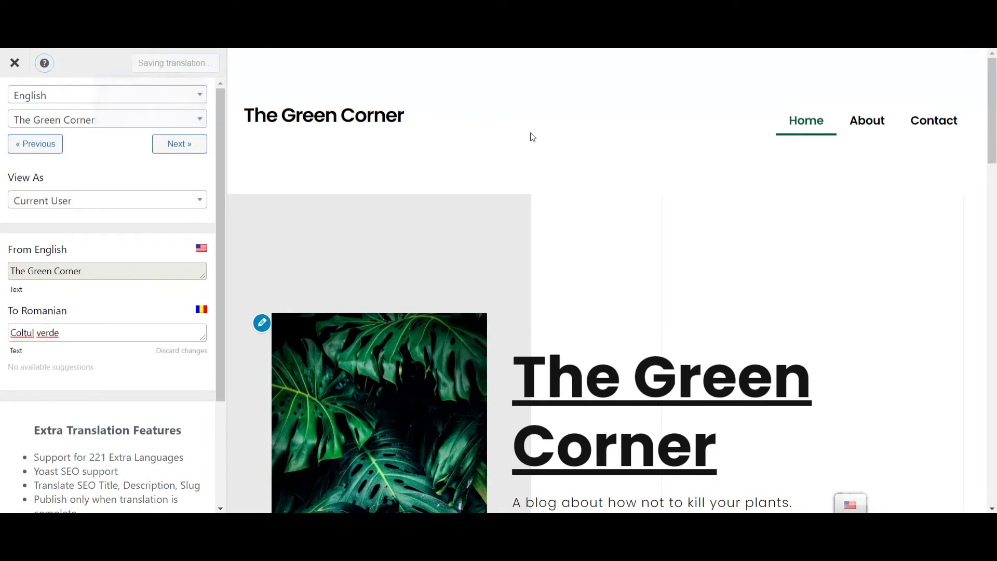
{"action": "scroll", "coordinate": [562, 330], "scroll_direction": "down", "scroll_amount": 3}
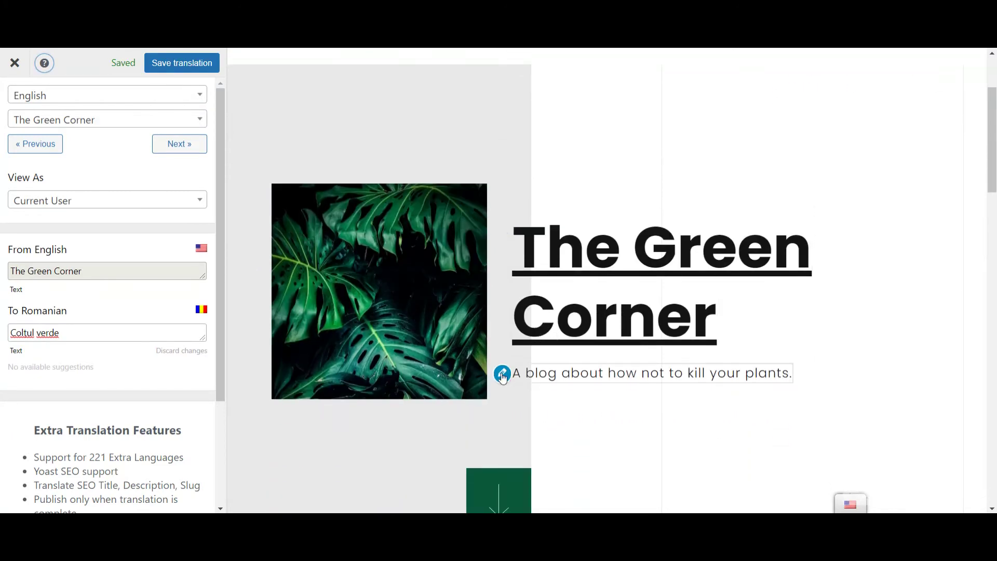
Step: Paste and save the Romanian tagline translation, then select the monstera image
{"action": "left_click", "coordinate": [502, 374]}
{"action": "type", "text": "Un blog despre cum să nu îți omori plantele"}
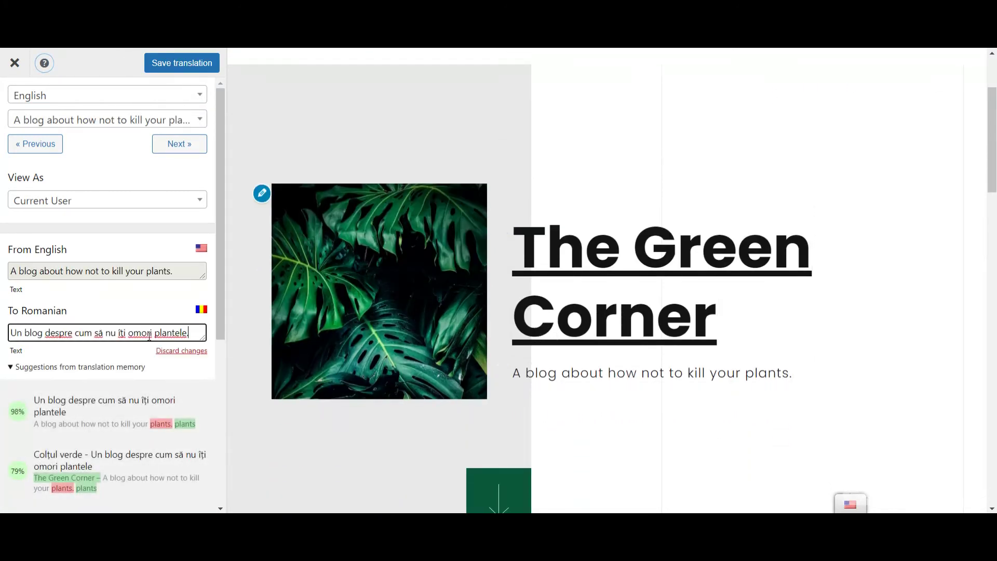
{"action": "left_click", "coordinate": [188, 70]}
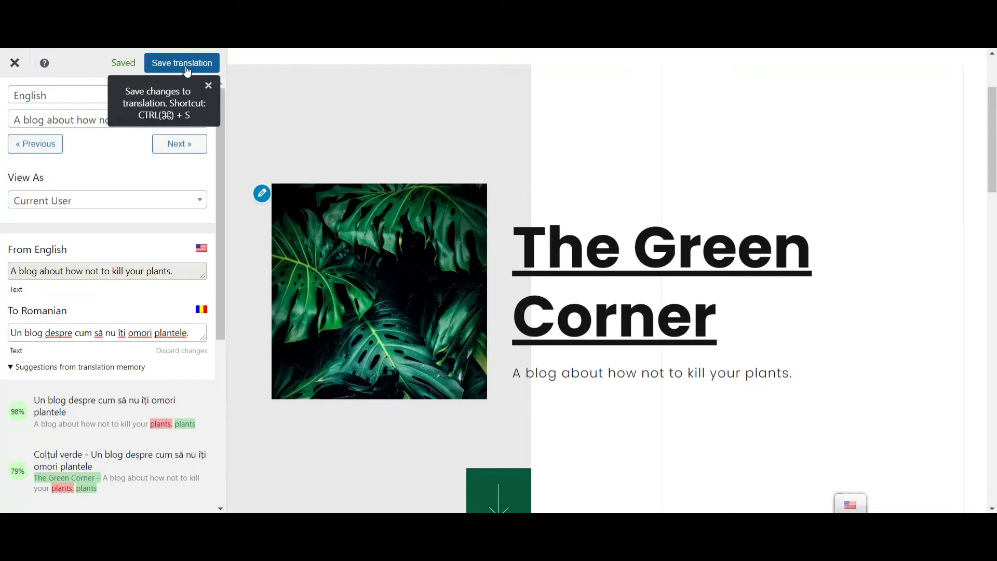
{"action": "left_click", "coordinate": [266, 194]}
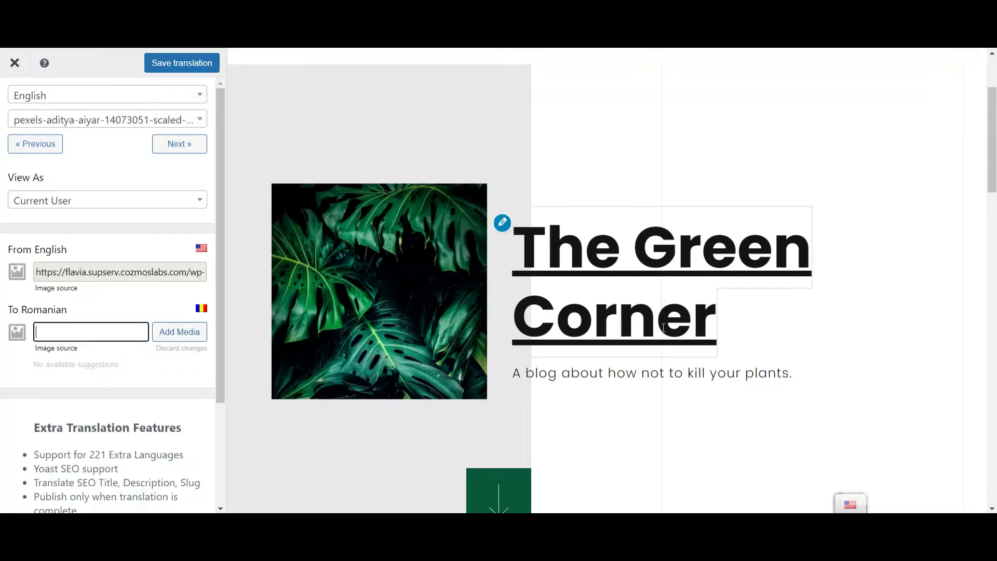
{"action": "scroll", "coordinate": [750, 296], "scroll_direction": "down", "scroll_amount": 15}
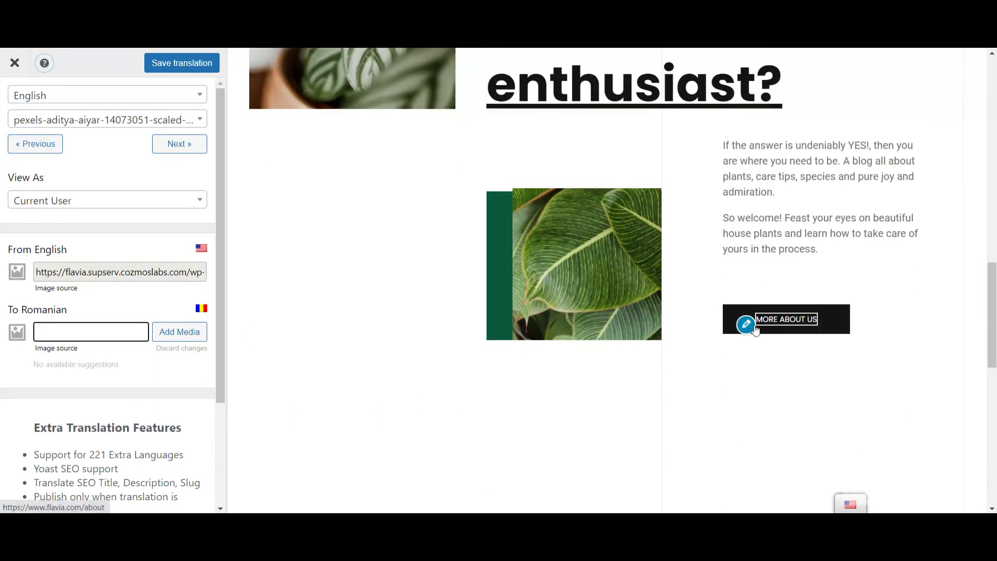
Step: Save the MORE ABOUT US button as 'MAI MULT' with its Romanian link pointing to /despre
{"action": "left_click", "coordinate": [747, 318]}
{"action": "type", "text": "MAI MULT"}
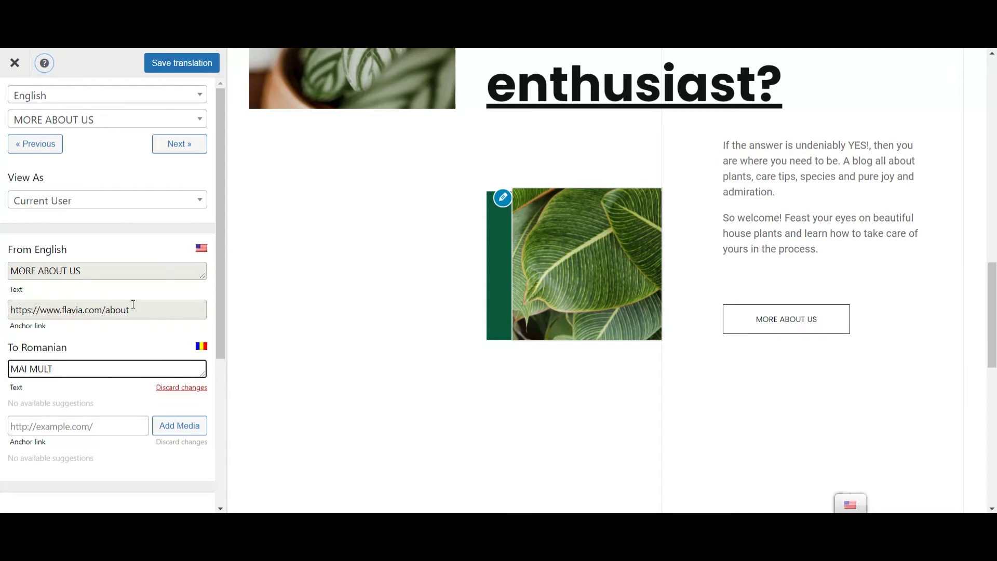
{"action": "left_click_drag", "start_coordinate": [134, 304], "coordinate": [4, 315]}
{"action": "key", "text": "ctrl+c"}
{"action": "left_click", "coordinate": [53, 426]}
{"action": "key", "text": "ctrl+v"}
{"action": "key", "text": "BackSpace"}
{"action": "key", "text": "BackSpace"}
{"action": "key", "text": "BackSpace"}
{"action": "key", "text": "BackSpace"}
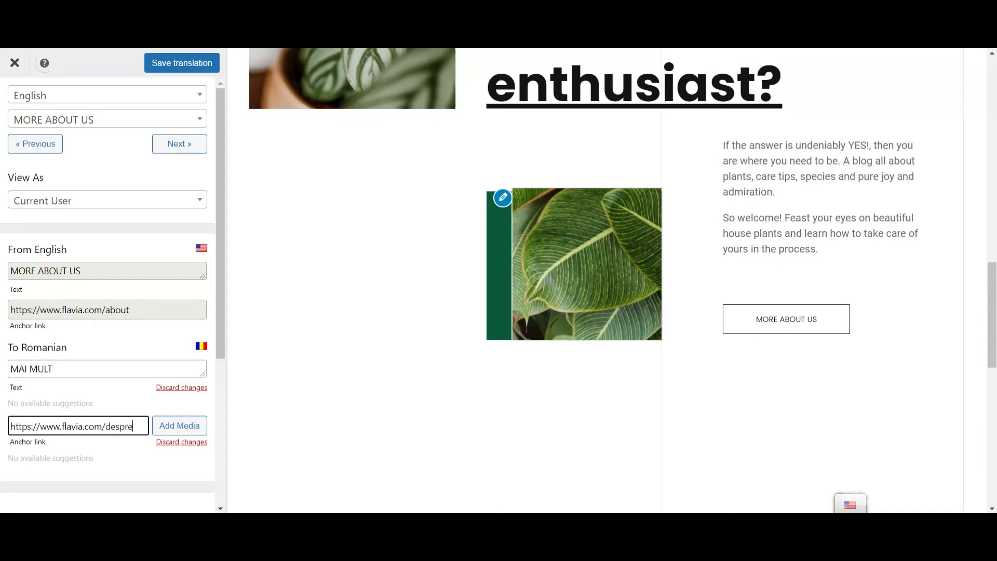
{"action": "left_click", "coordinate": [186, 63]}
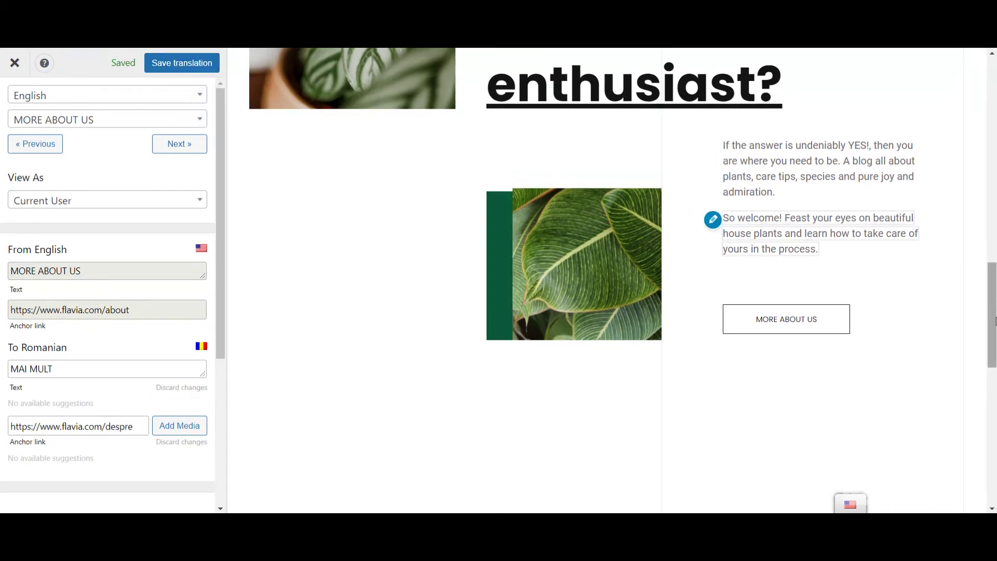
{"action": "left_click_drag", "start_coordinate": [994, 293], "coordinate": [993, 89]}
Step: Save 'Acasă' as the Romanian Home menu label and select the site title
{"action": "left_click", "coordinate": [778, 125]}
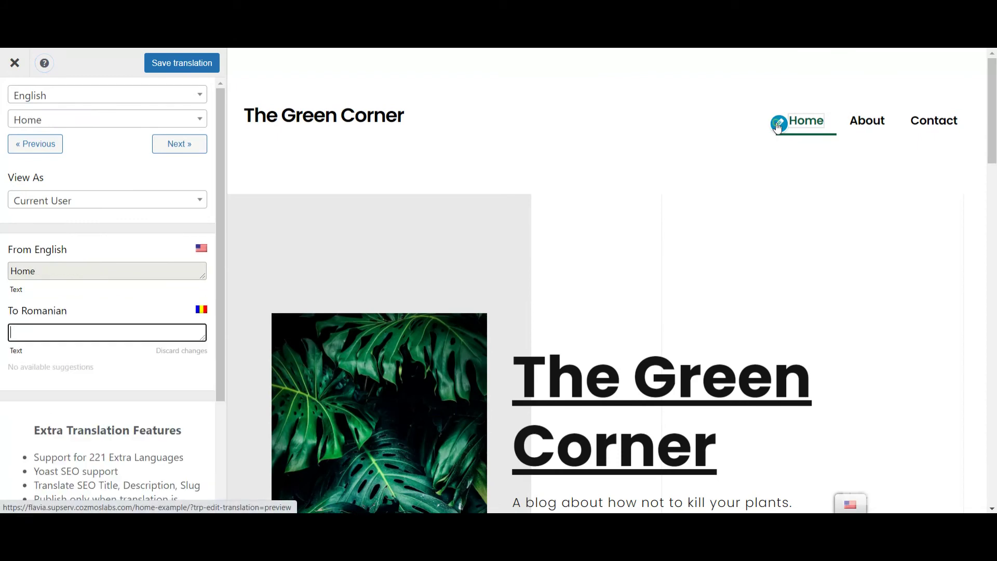
{"action": "type", "text": "Acasă"}
{"action": "left_click", "coordinate": [193, 63]}
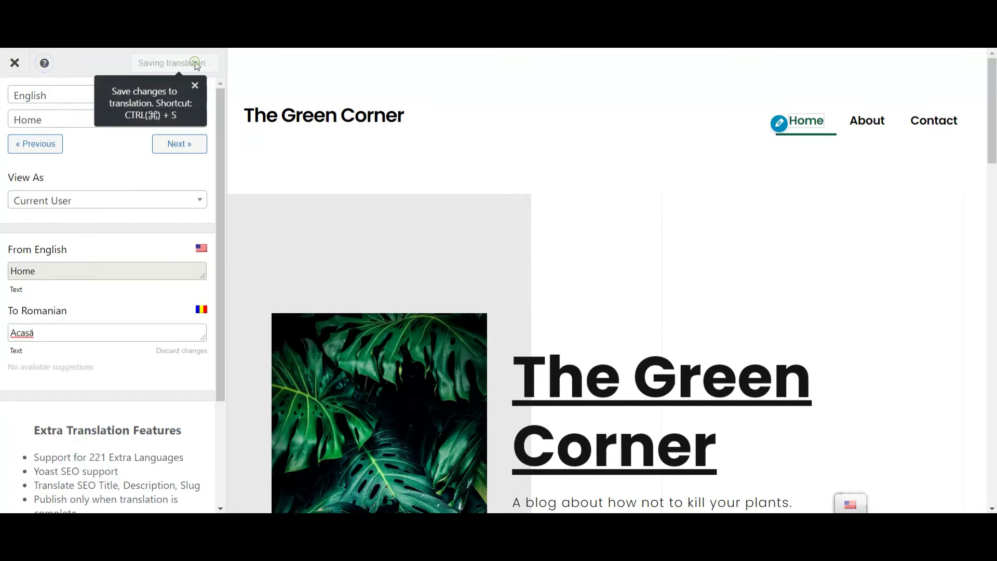
{"action": "left_click", "coordinate": [250, 119]}
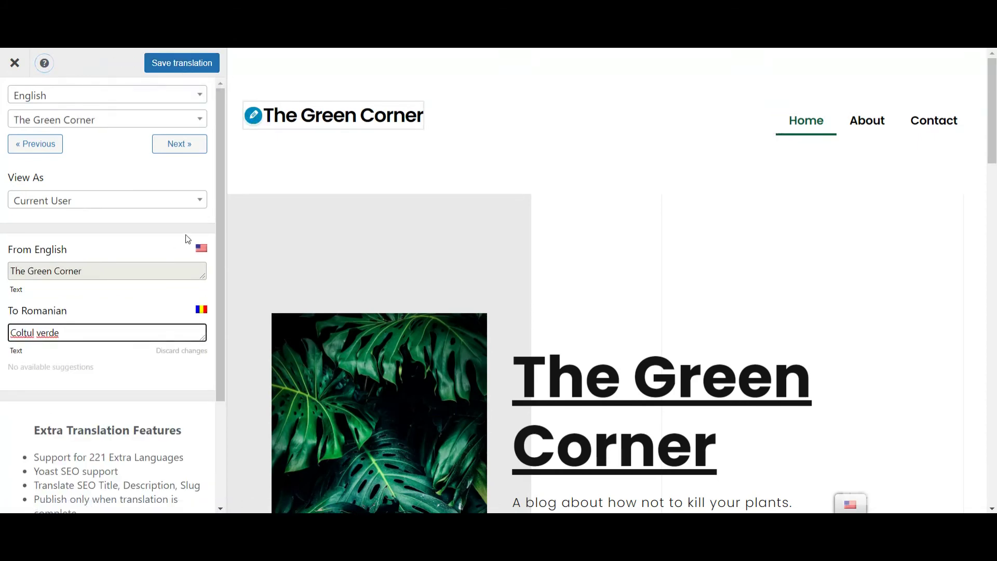
Step: Save 'Despre' for the About menu item and 'Contact' for Contact
{"action": "left_click", "coordinate": [840, 124]}
{"action": "type", "text": "Despre"}
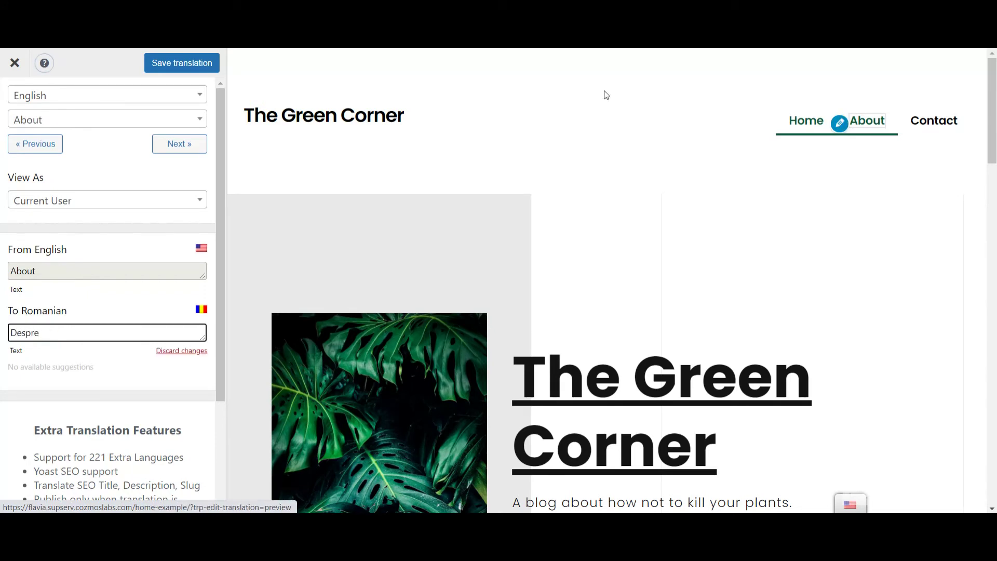
{"action": "key", "text": "ctrl+s"}
{"action": "left_click", "coordinate": [901, 124]}
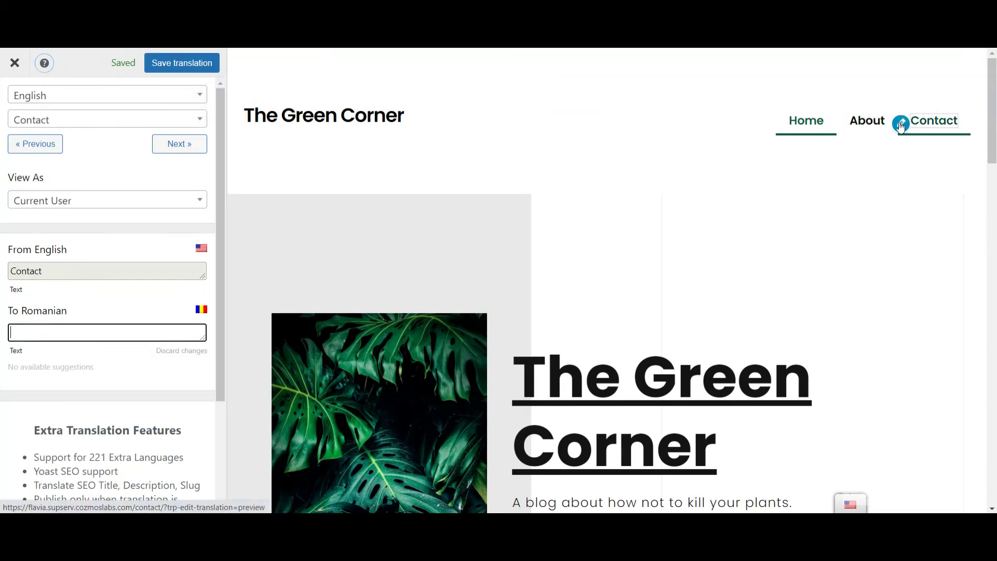
{"action": "type", "text": "Contact"}
{"action": "key", "text": "ctrl+s"}
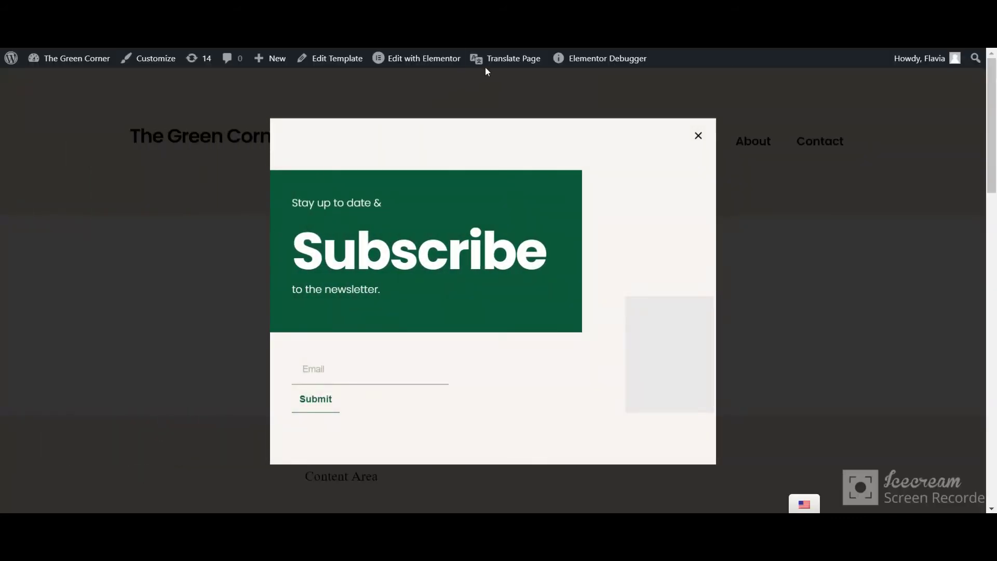
Step: In the TranslatePress editor, translate 'Stay up to date &' as 'Fii la curent și' and save
{"action": "mouse_move", "coordinate": [499, 65]}
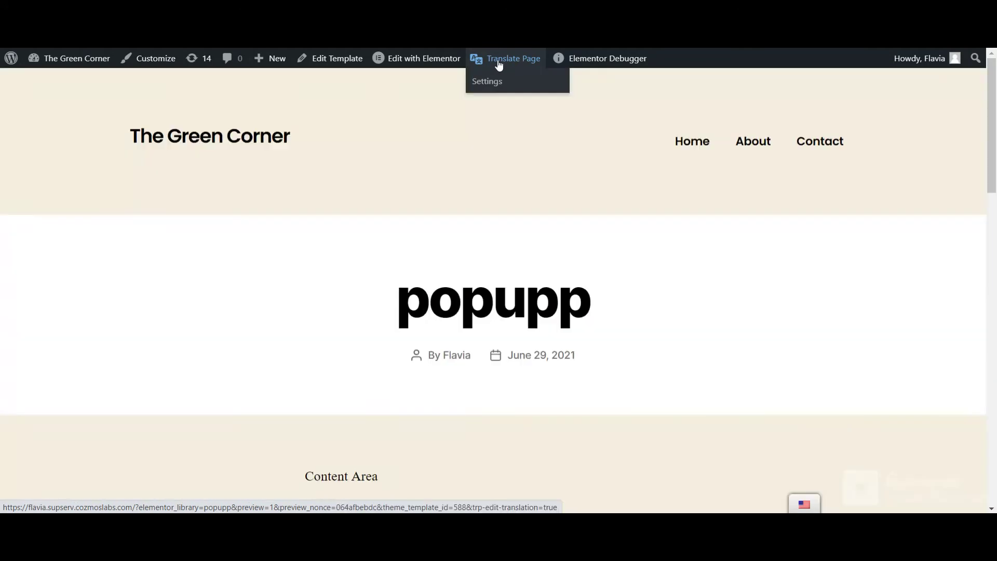
{"action": "left_click", "coordinate": [499, 64]}
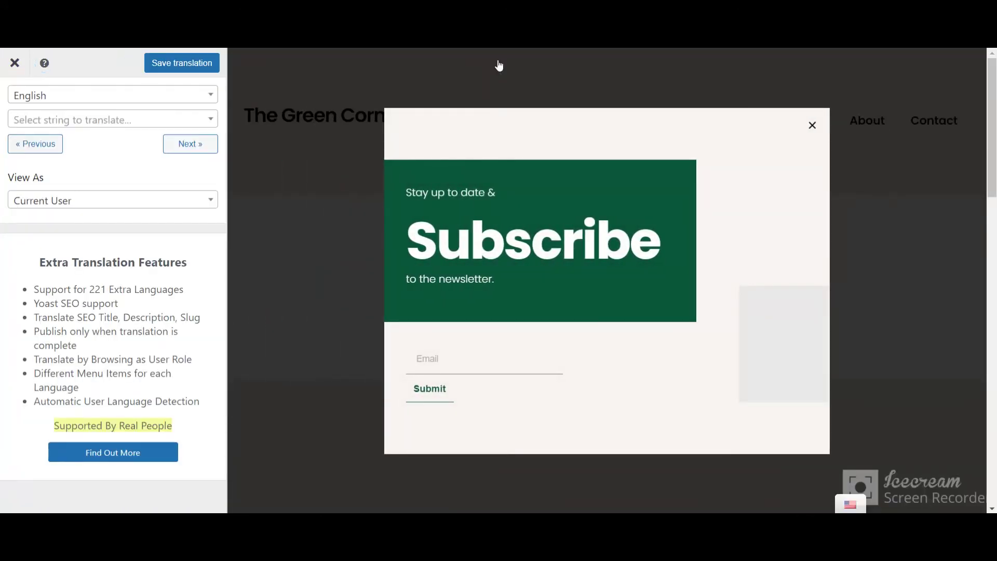
{"action": "left_click", "coordinate": [396, 194]}
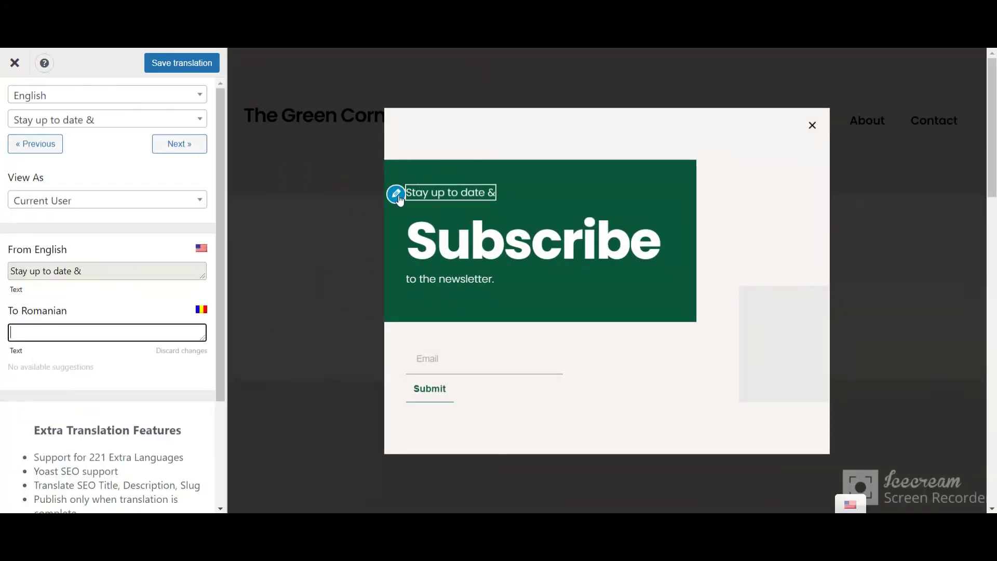
{"action": "type", "text": "Fii la curent și"}
{"action": "left_click", "coordinate": [208, 63]}
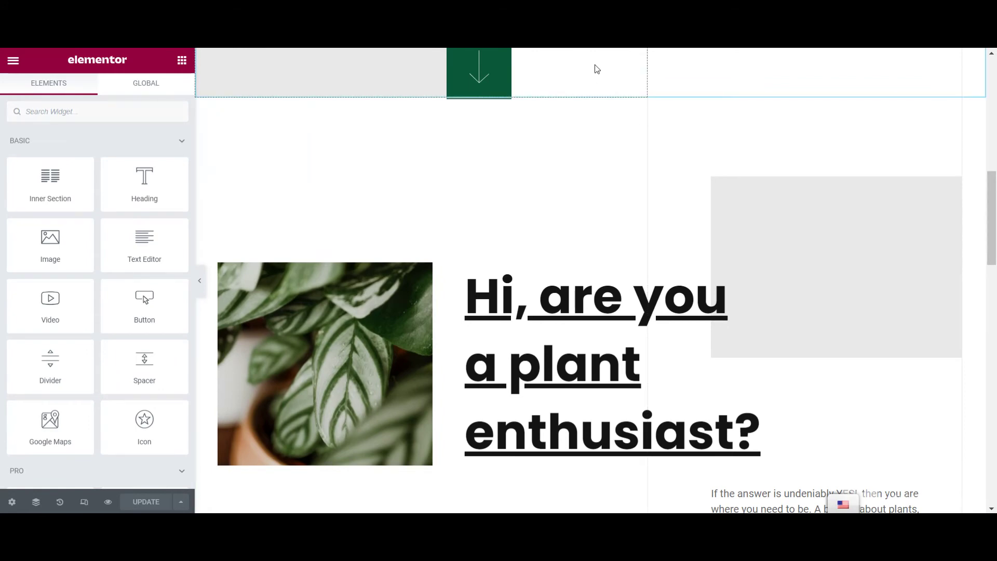
Step: Restrict the 'Hi, are you a plant enthusiast?' section to English only, update the page, and preview it
{"action": "left_click", "coordinate": [587, 93]}
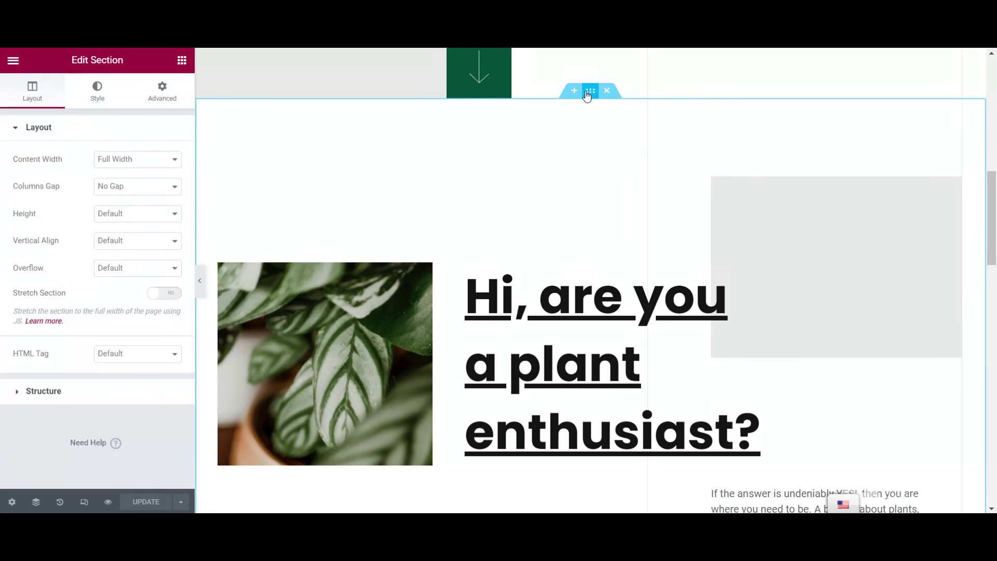
{"action": "left_click", "coordinate": [162, 92]}
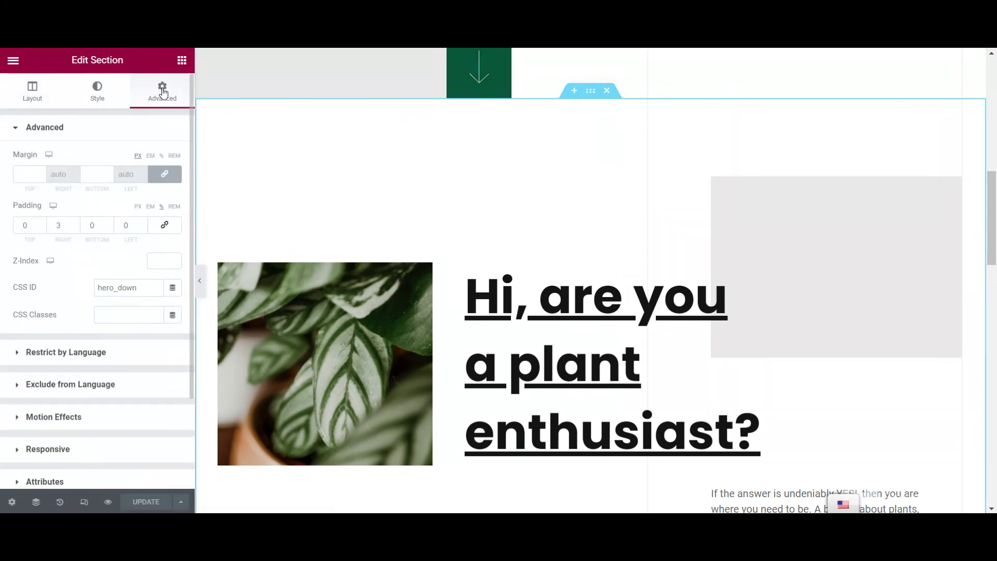
{"action": "left_click", "coordinate": [104, 355]}
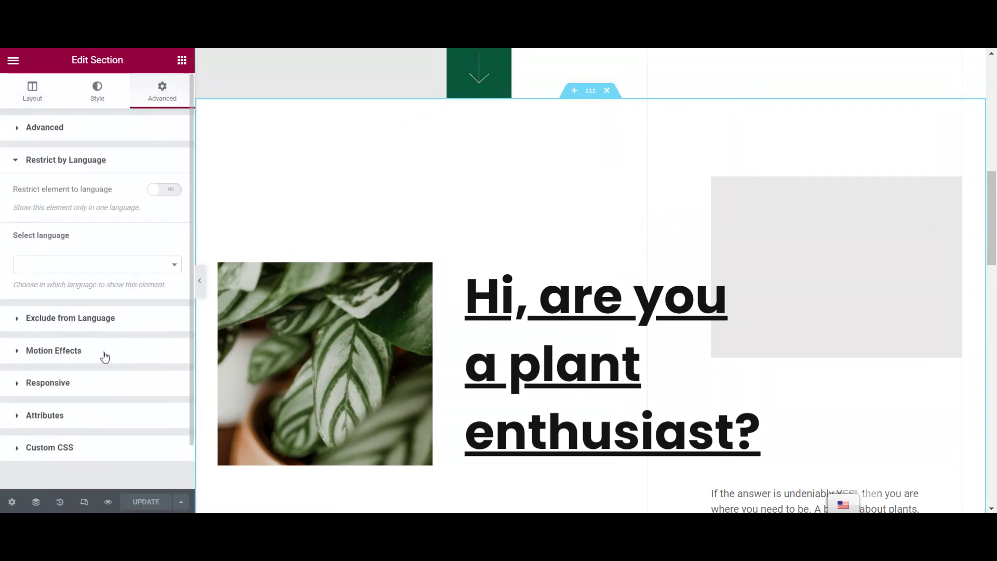
{"action": "left_click", "coordinate": [171, 190]}
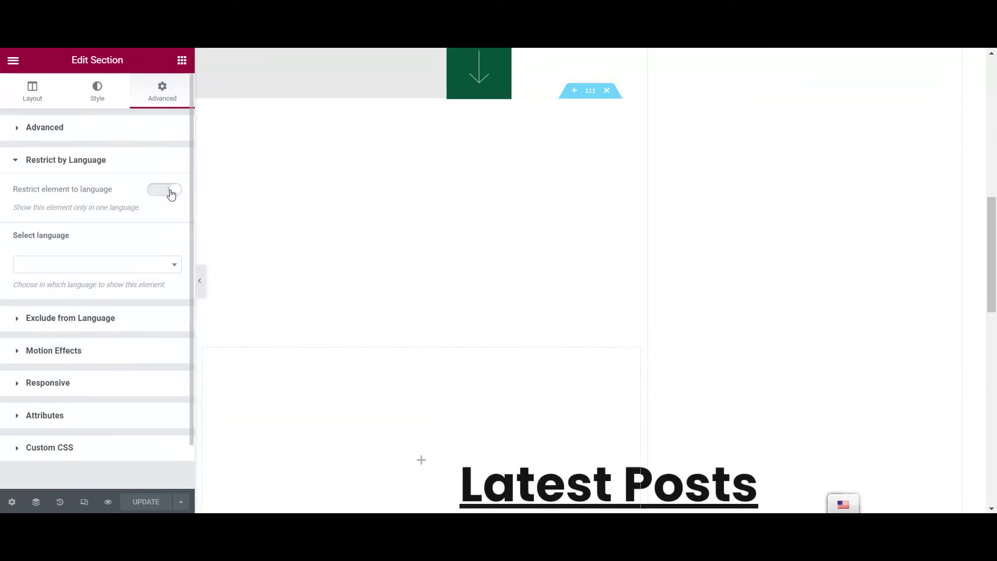
{"action": "left_click", "coordinate": [138, 264]}
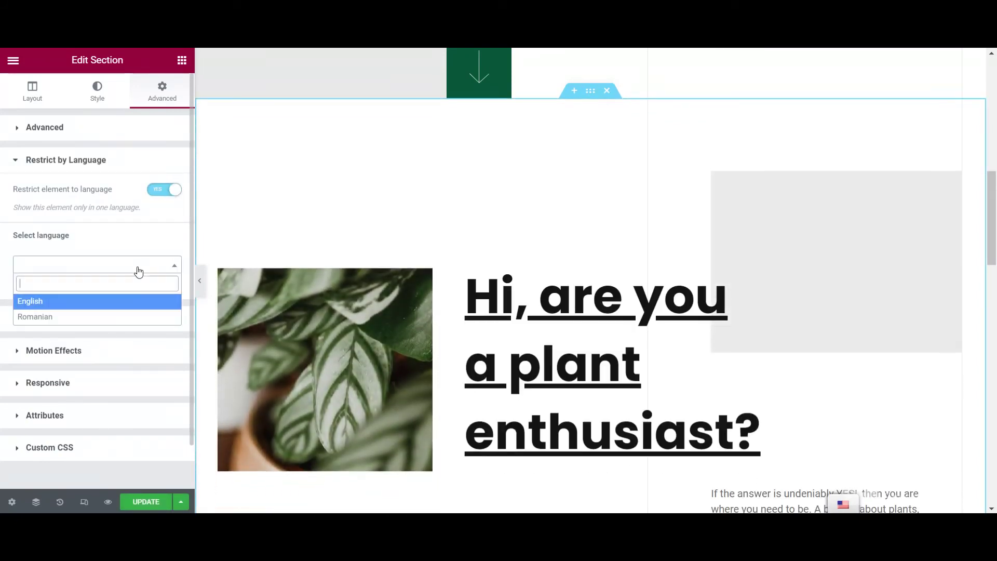
{"action": "left_click", "coordinate": [94, 302]}
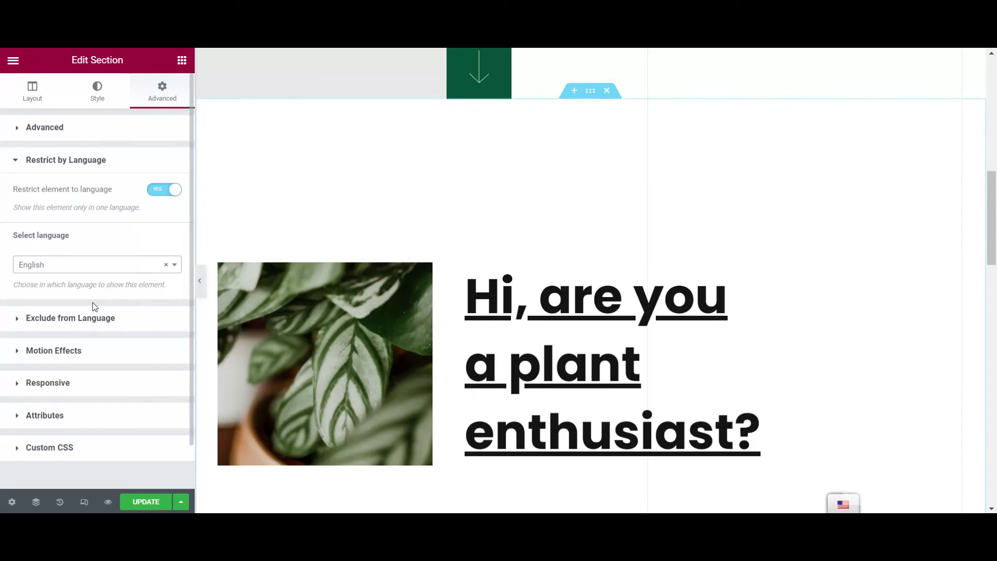
{"action": "left_click", "coordinate": [146, 502]}
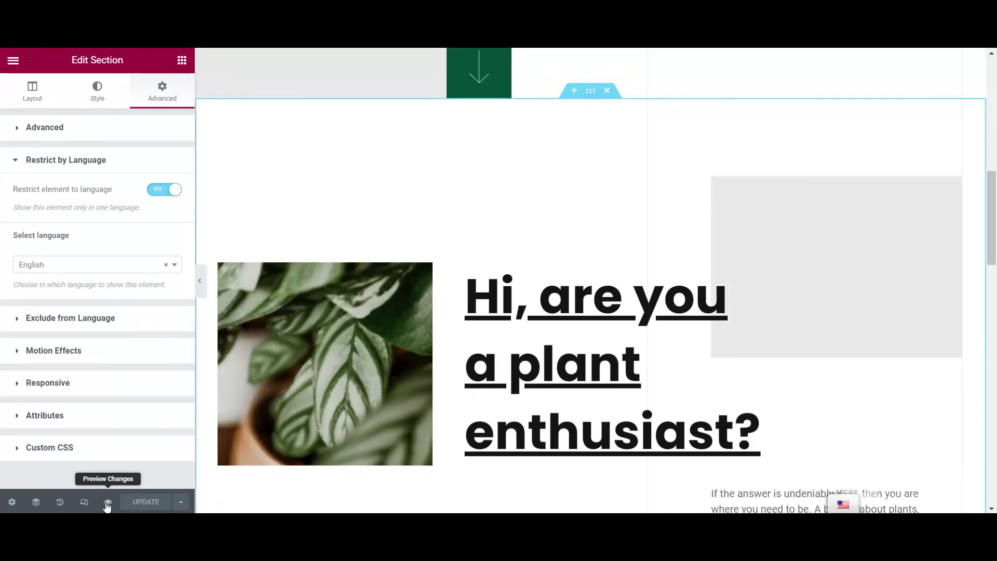
{"action": "left_click", "coordinate": [106, 501]}
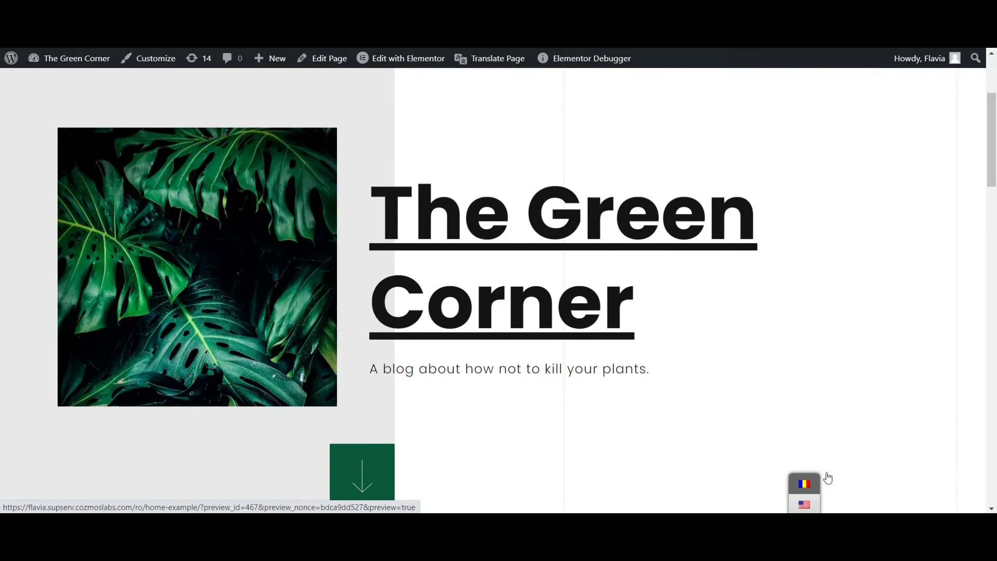
Step: Exclude The Green Corner hero section from Romanian, update the page, and preview it live
{"action": "left_click", "coordinate": [827, 476]}
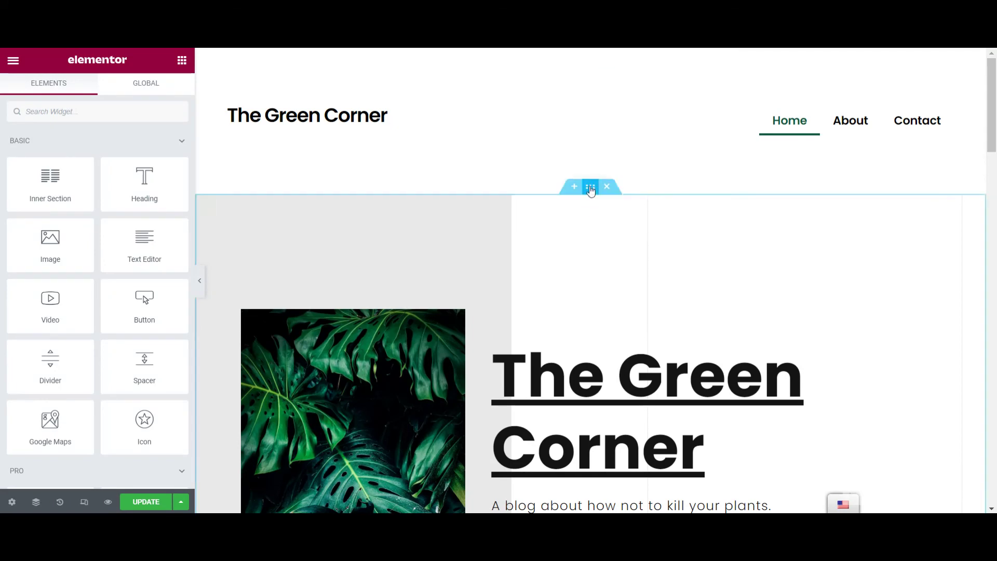
{"action": "left_click", "coordinate": [590, 187]}
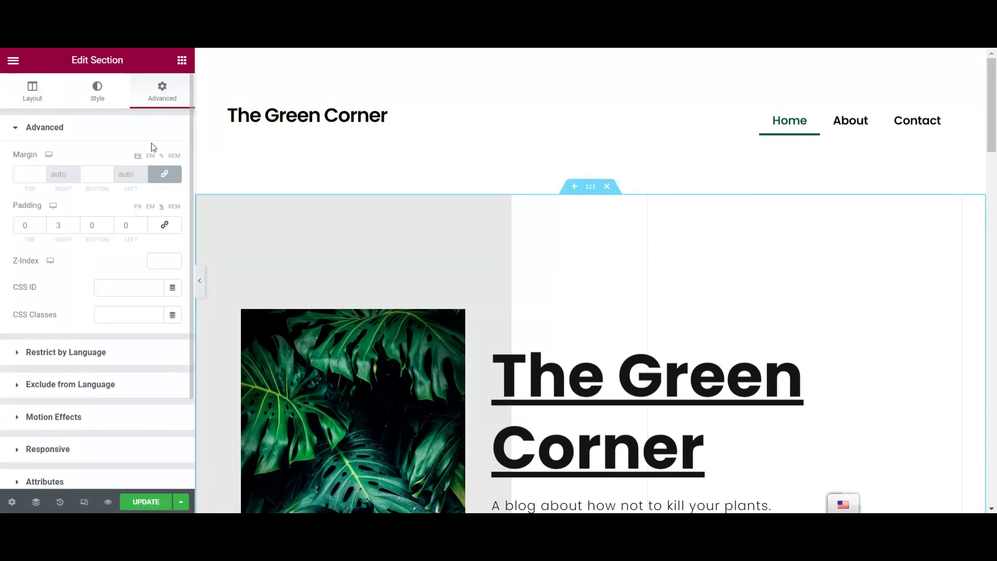
{"action": "left_click", "coordinate": [163, 224]}
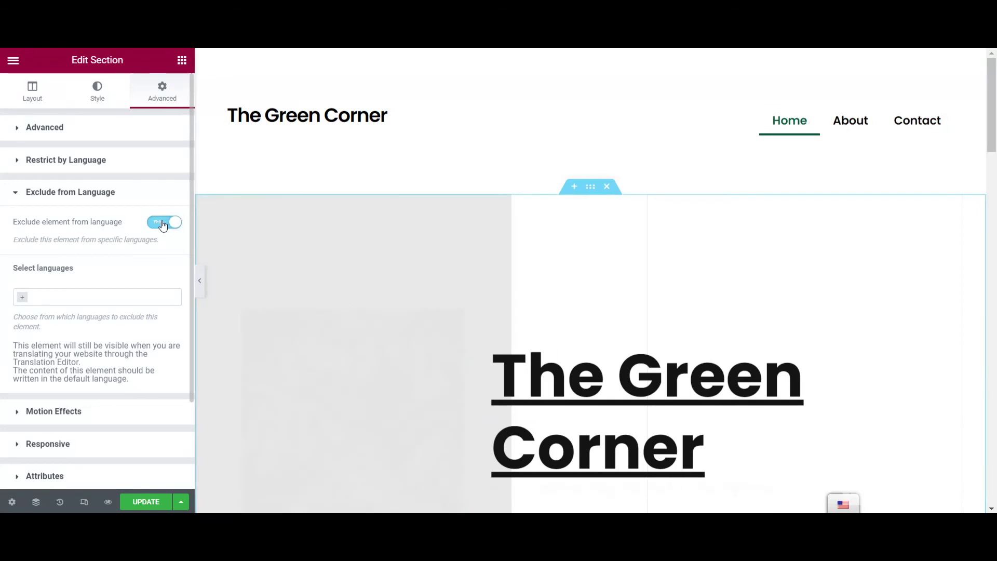
{"action": "left_click", "coordinate": [32, 298]}
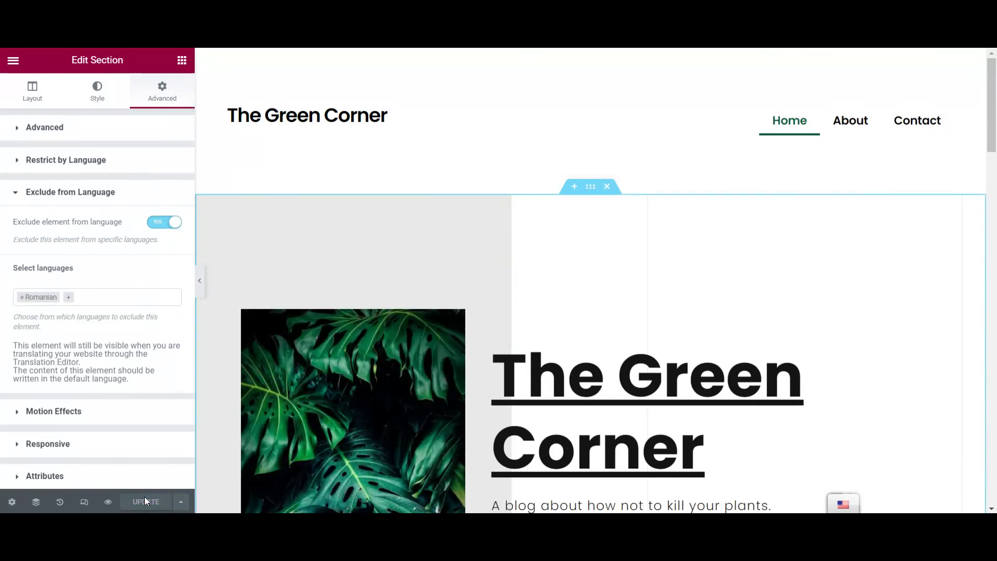
{"action": "left_click", "coordinate": [110, 506]}
{"action": "mouse_move", "coordinate": [991, 96]}
{"action": "left_mouse_down"}
{"action": "mouse_move", "coordinate": [994, 236]}
{"action": "mouse_move", "coordinate": [994, 79]}
{"action": "left_mouse_up"}
Step: Pick the Romanian flag in the floating language switcher to view the homepage in Romanian
{"action": "left_click", "coordinate": [804, 487]}
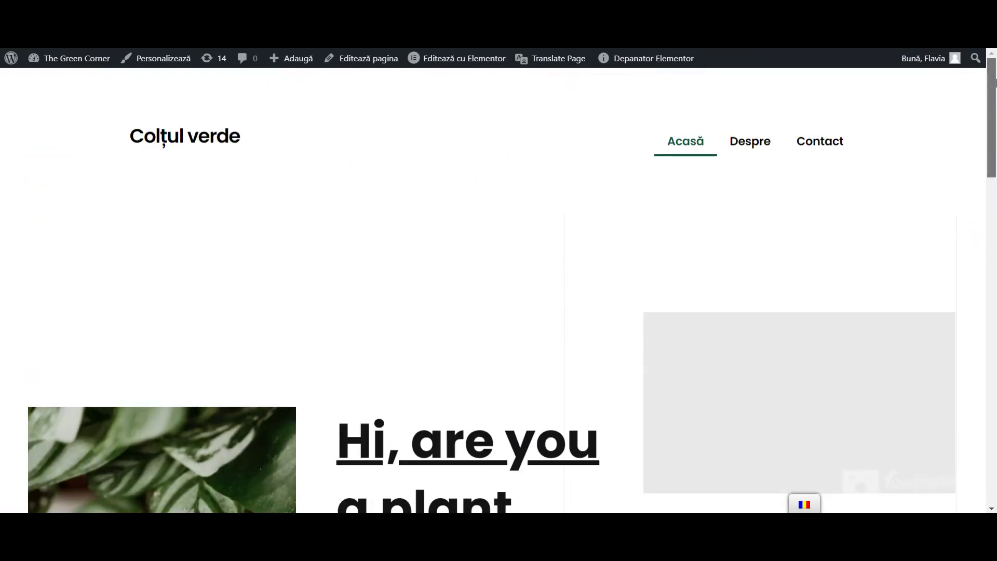